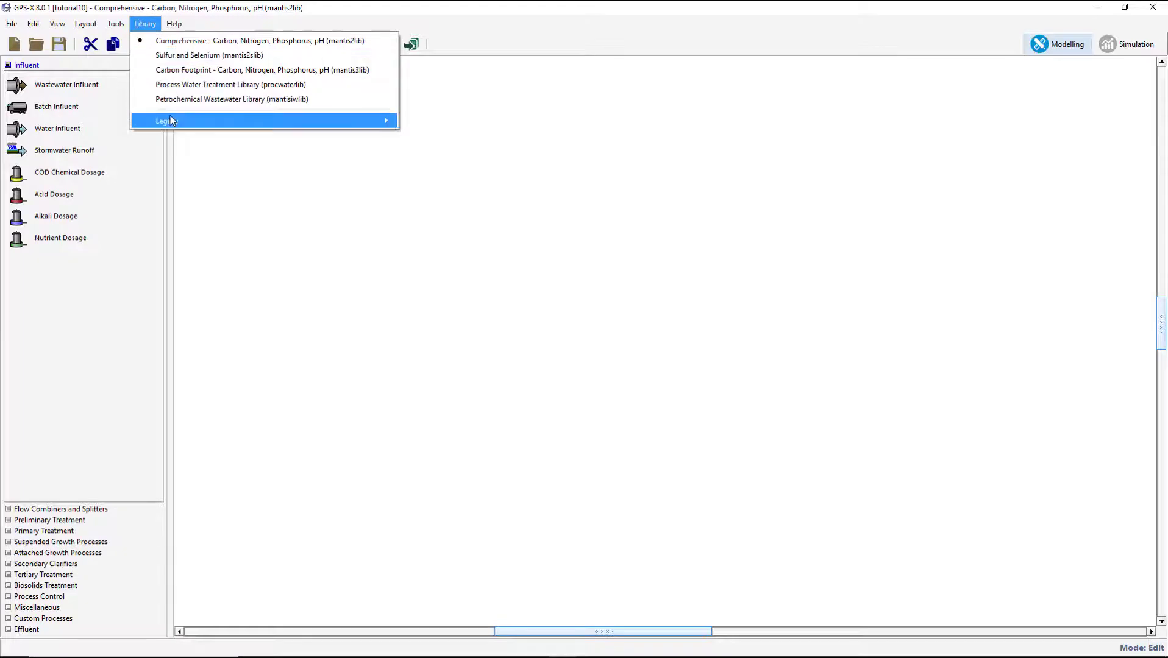
# Change the model library to the legacy Carbon, Nitrogen (cnlib) library
pyautogui.moveTo(171, 120)
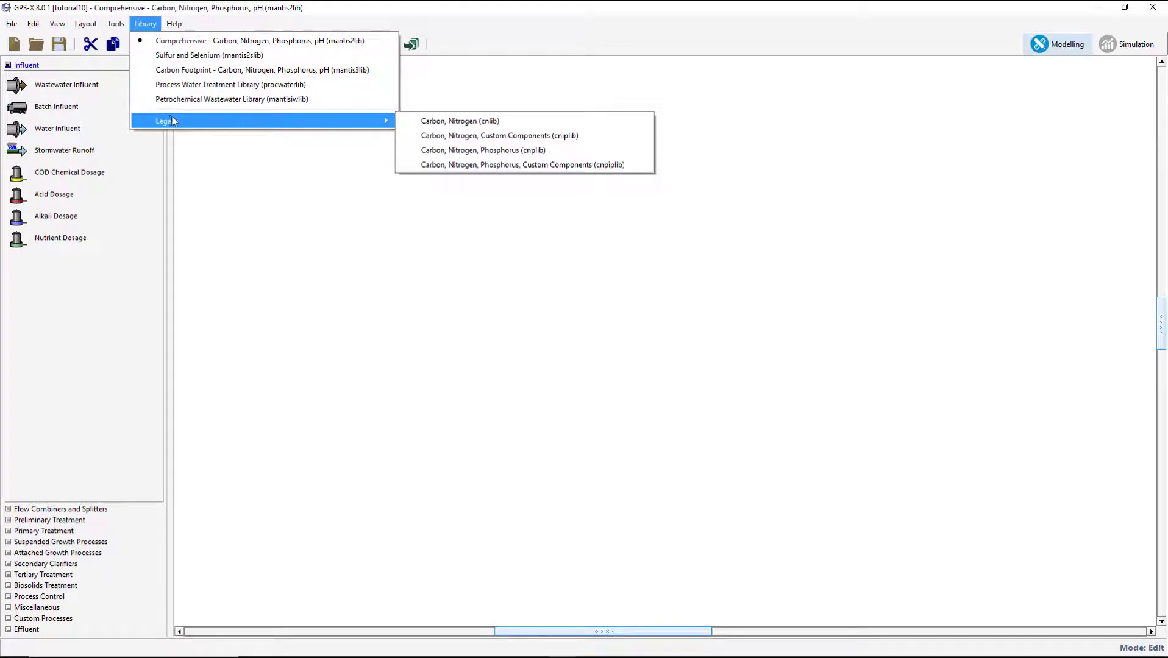
pyautogui.click(418, 123)
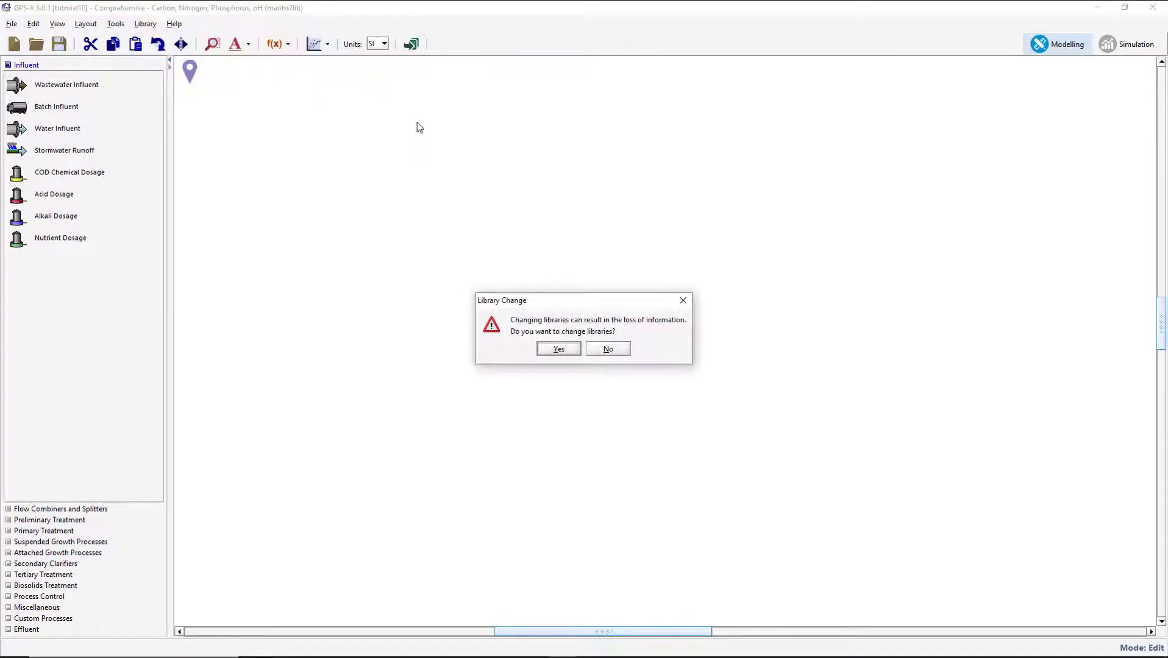
pyautogui.click(545, 346)
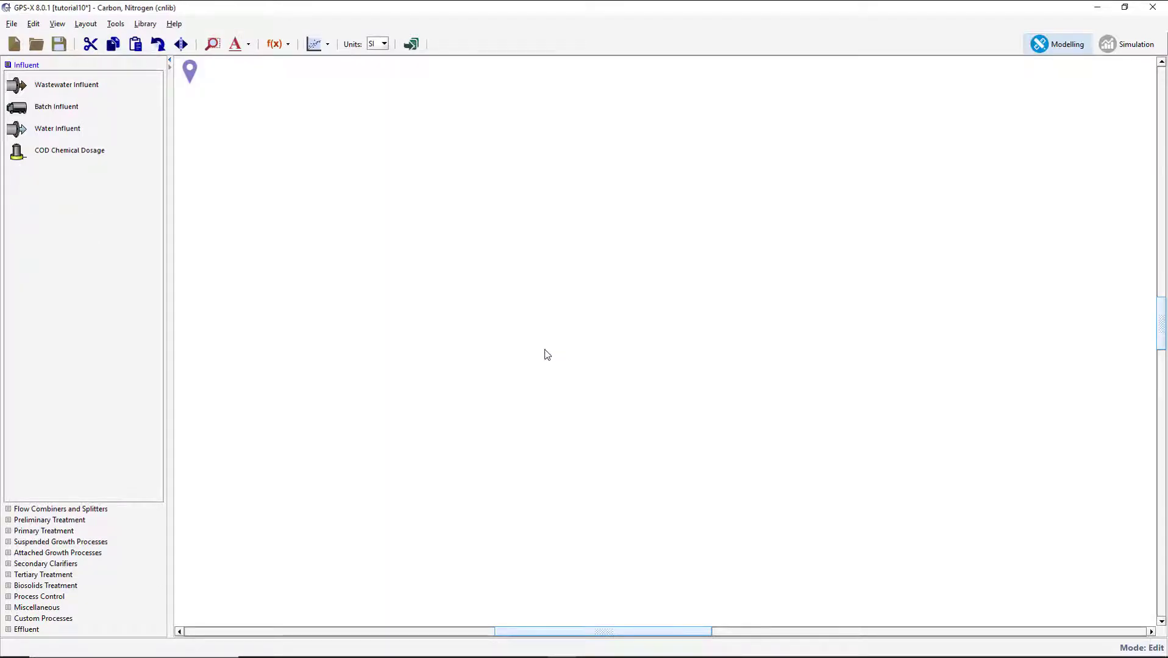
# Place a Completely-Mixed Tank from the suspended growth processes on the layout and assign it the mantis model
pyautogui.click(108, 540)
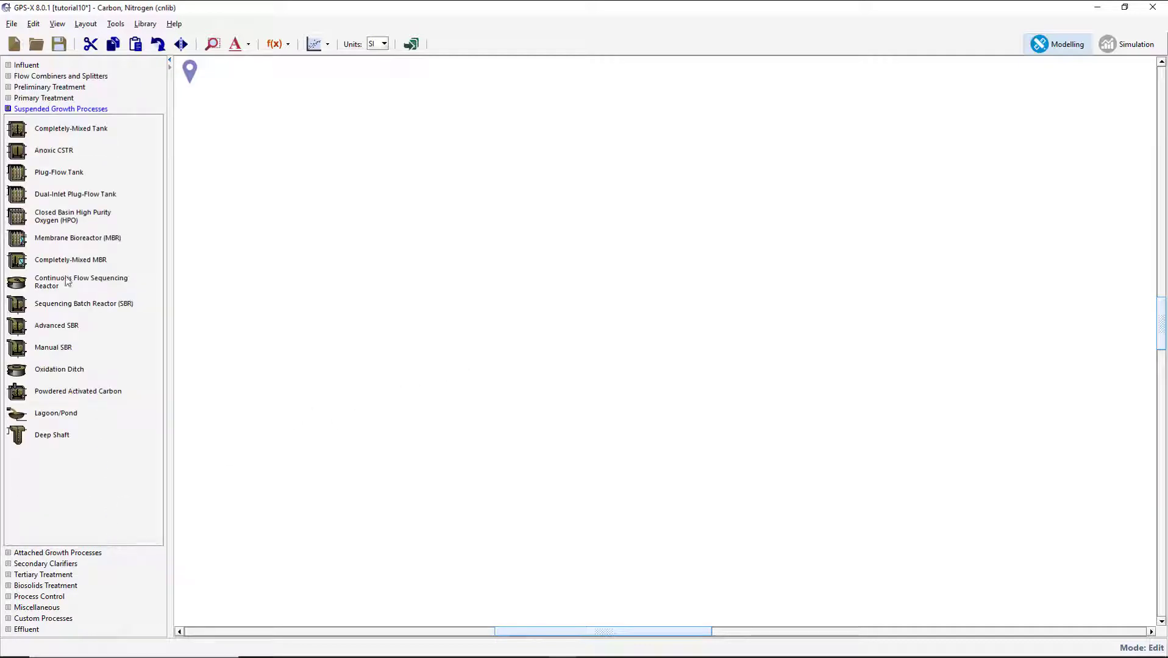
pyautogui.moveTo(51, 130); pyautogui.dragTo(575, 249)
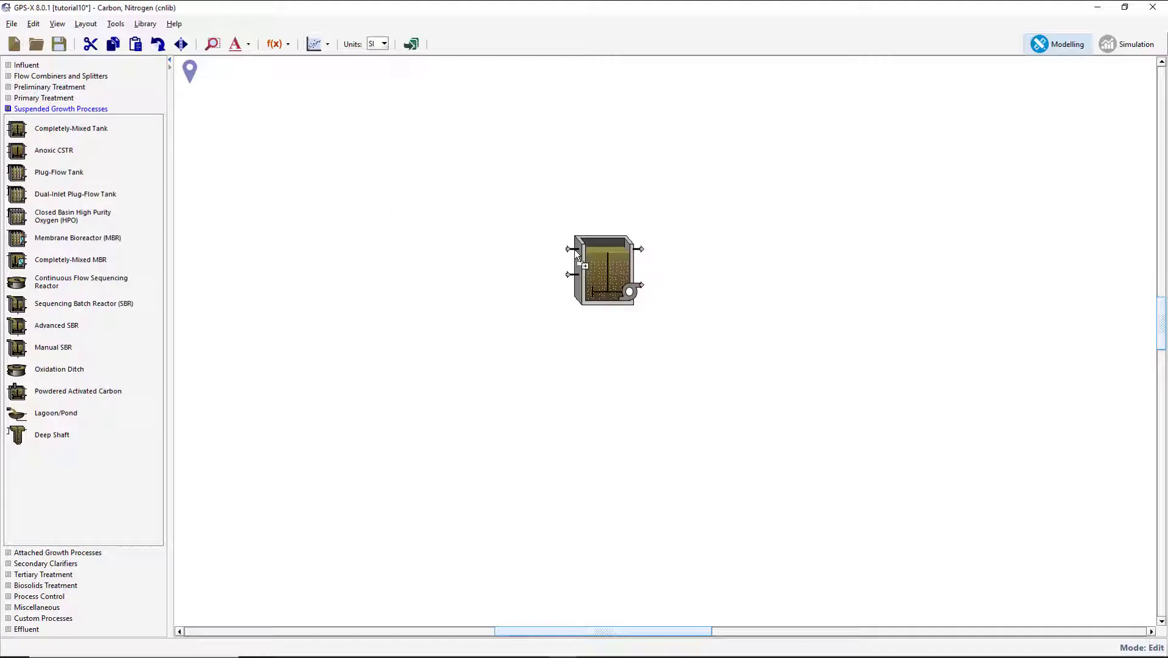
pyautogui.rightClick(622, 275)
pyautogui.moveTo(658, 283)
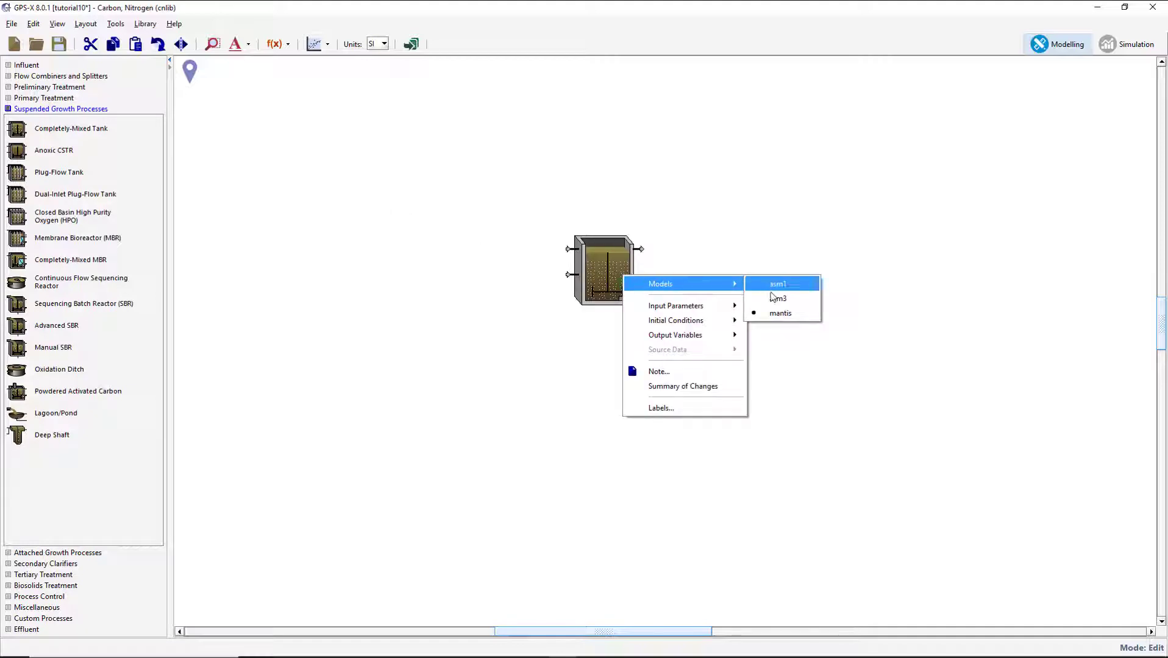
pyautogui.click(778, 314)
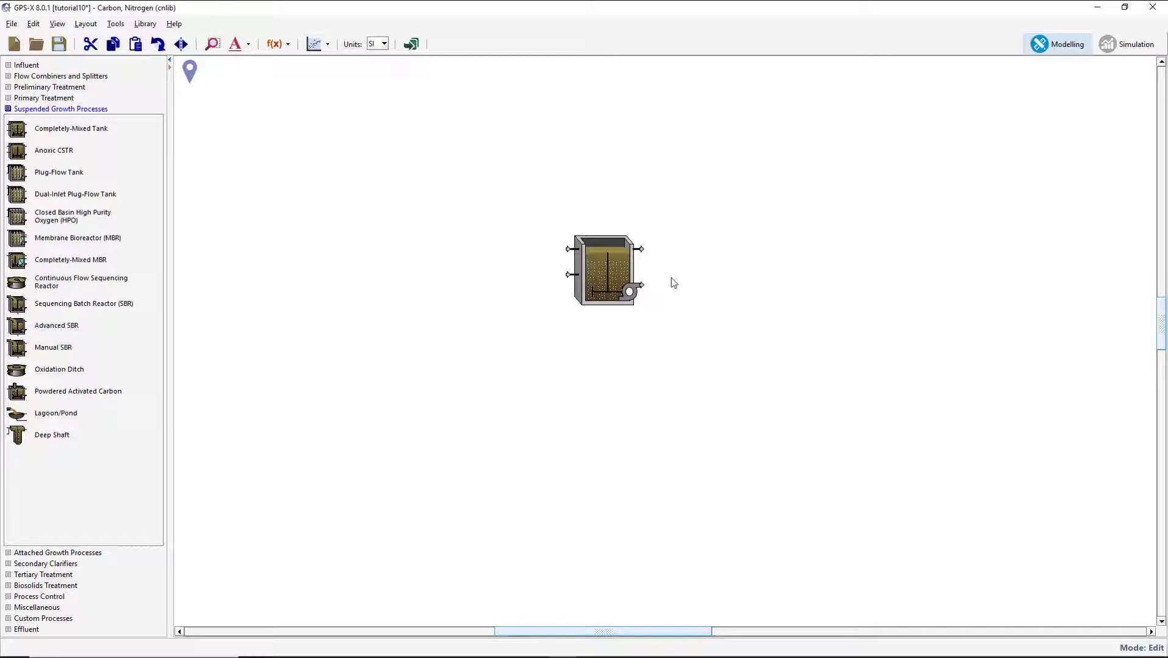
# Check the completely-mixed tank's stream labels and accept the defaults: input 1, overflow 2, pump 3 and recycle 4
pyautogui.rightClick(607, 265)
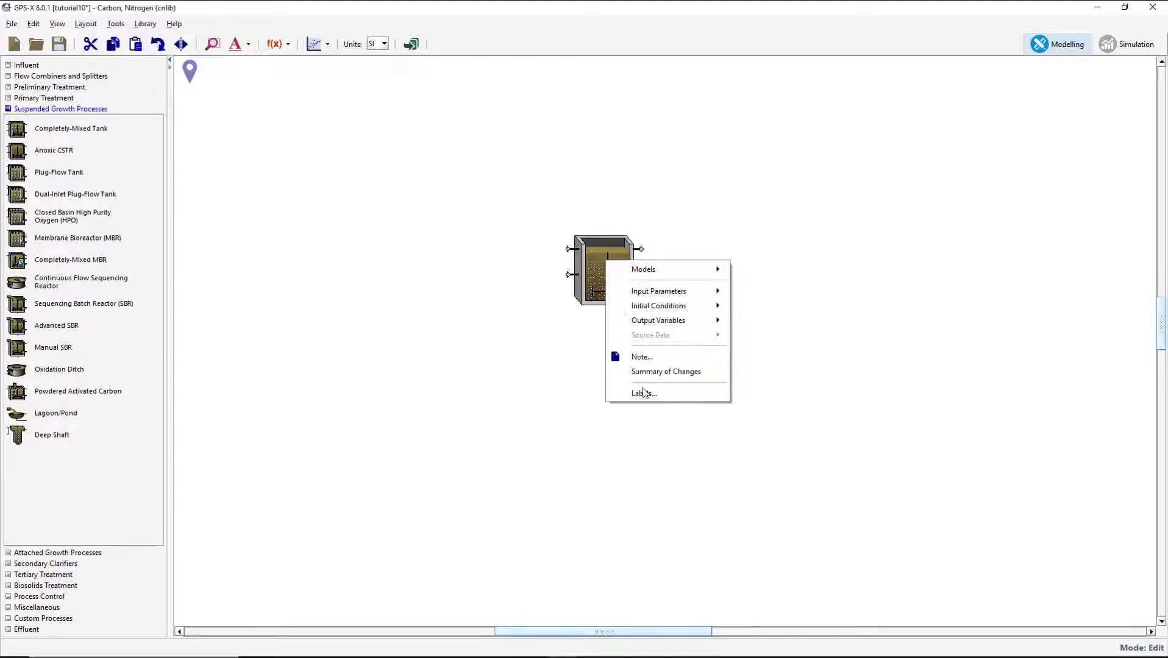
pyautogui.click(639, 393)
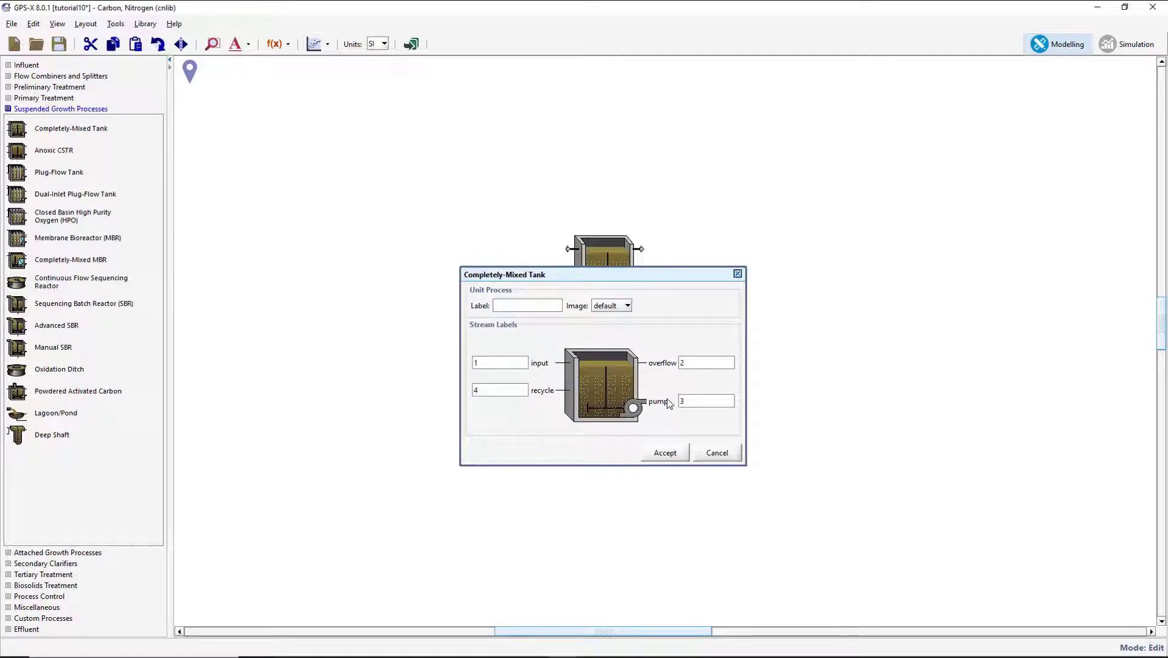
pyautogui.click(675, 454)
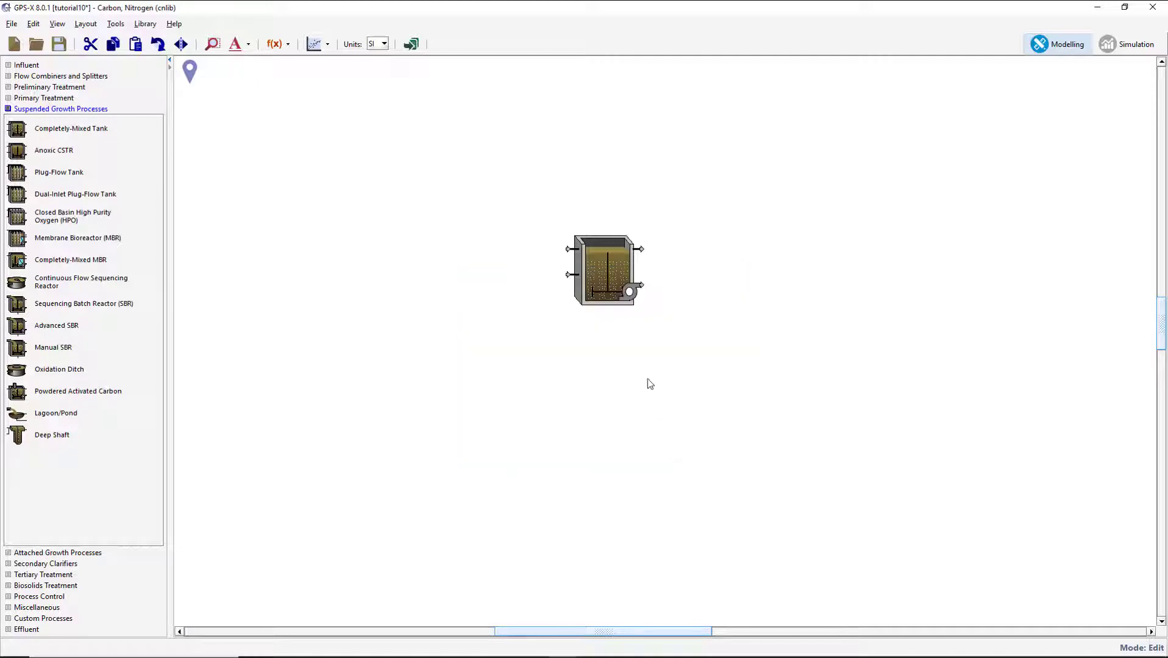
# Set the tank's initial readily biodegradable substrate concentration to 200 mgCOD/L
pyautogui.rightClick(606, 271)
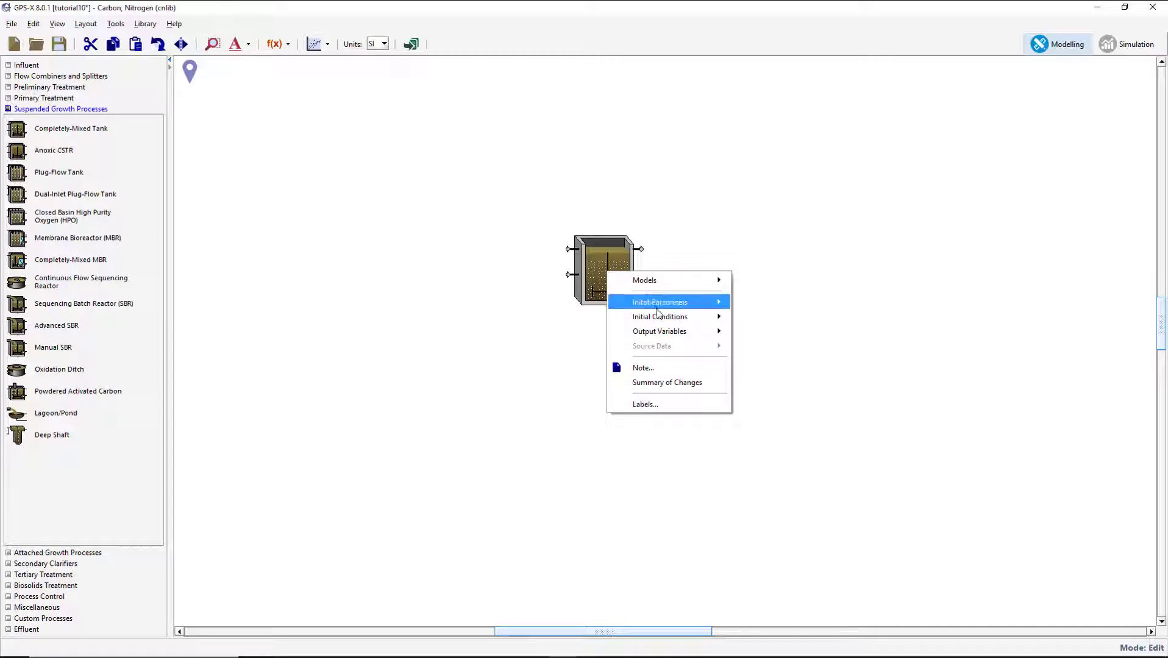
pyautogui.moveTo(679, 322)
pyautogui.click(771, 331)
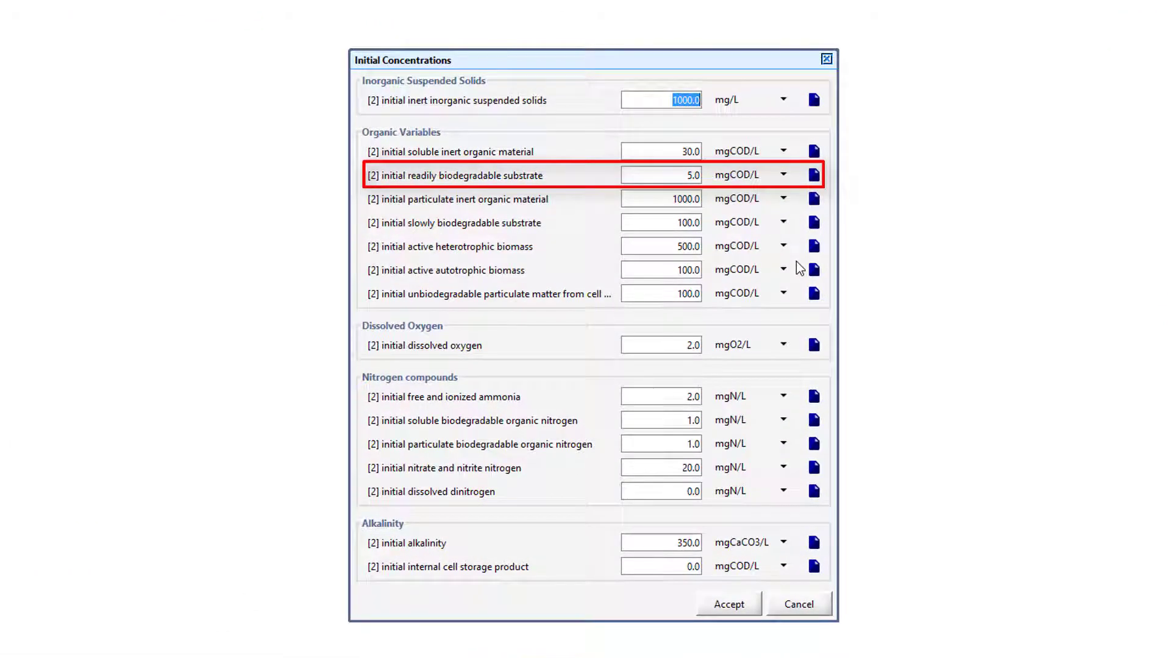
pyautogui.doubleClick(691, 176)
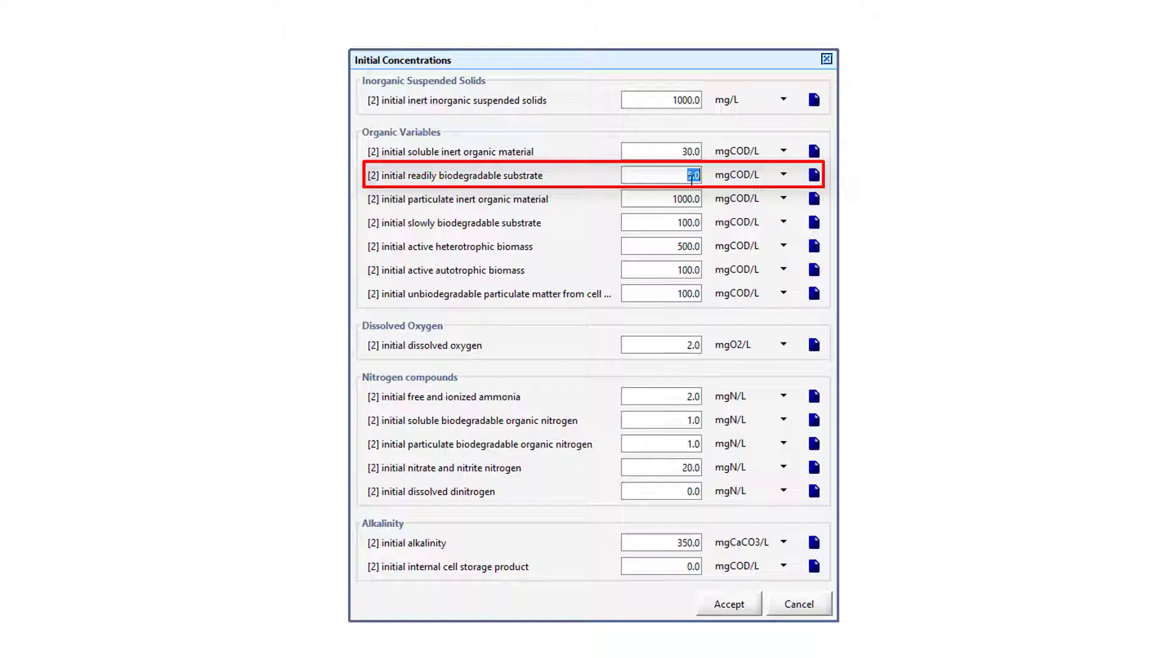
pyautogui.write('200')
pyautogui.press('Return')
pyautogui.click(729, 603)
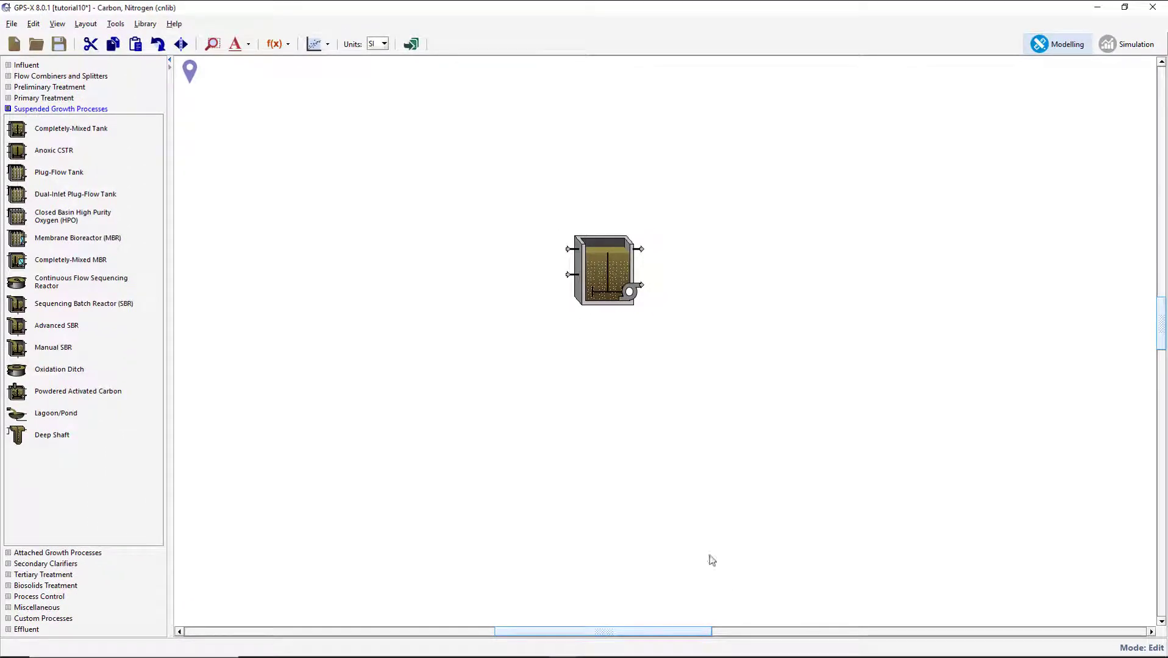
# Specify the tank's oxygen transfer by Entering Airflow and set the air flow into the aeration tank to 40000 m3/d
pyautogui.rightClick(601, 277)
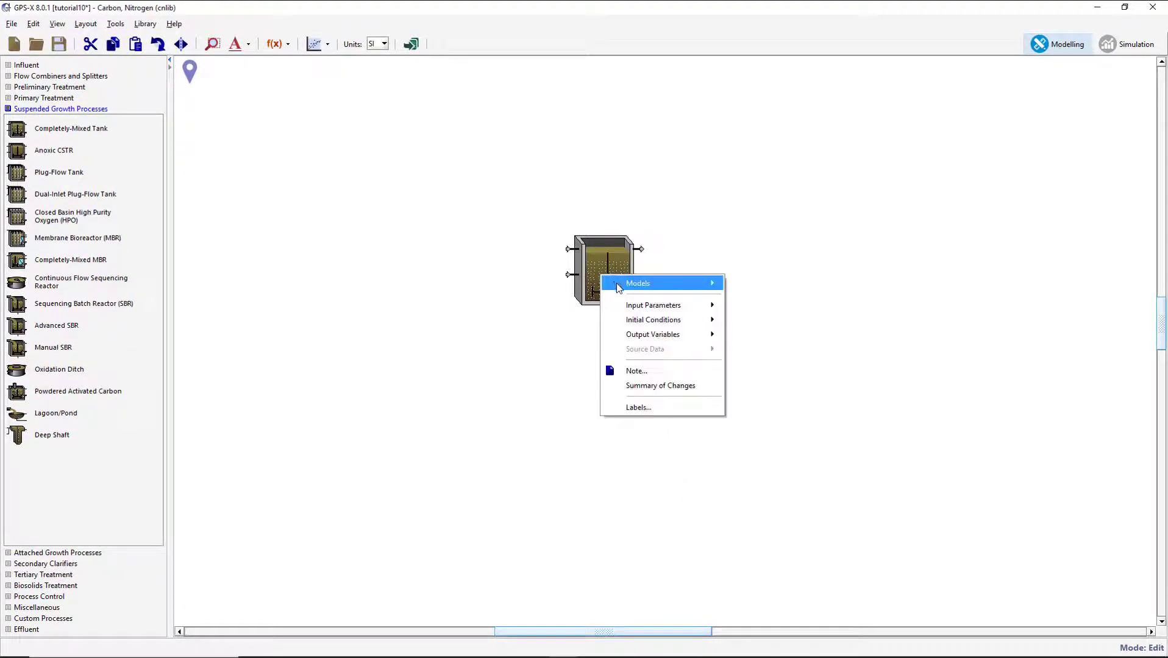
pyautogui.moveTo(670, 306)
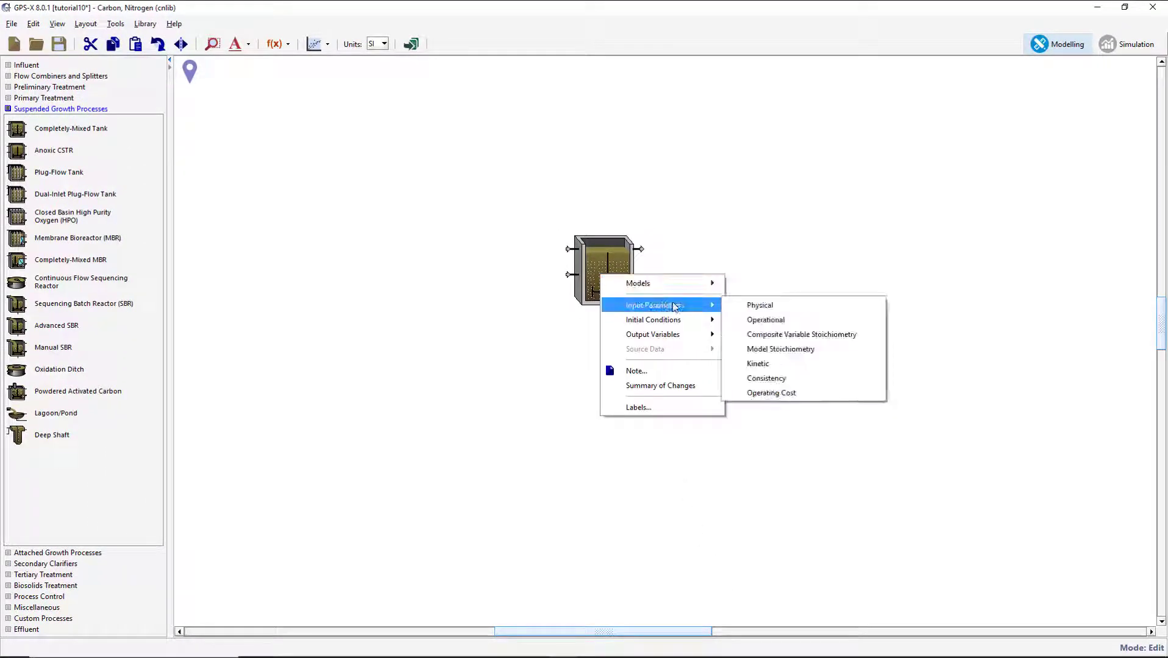
pyautogui.click(764, 320)
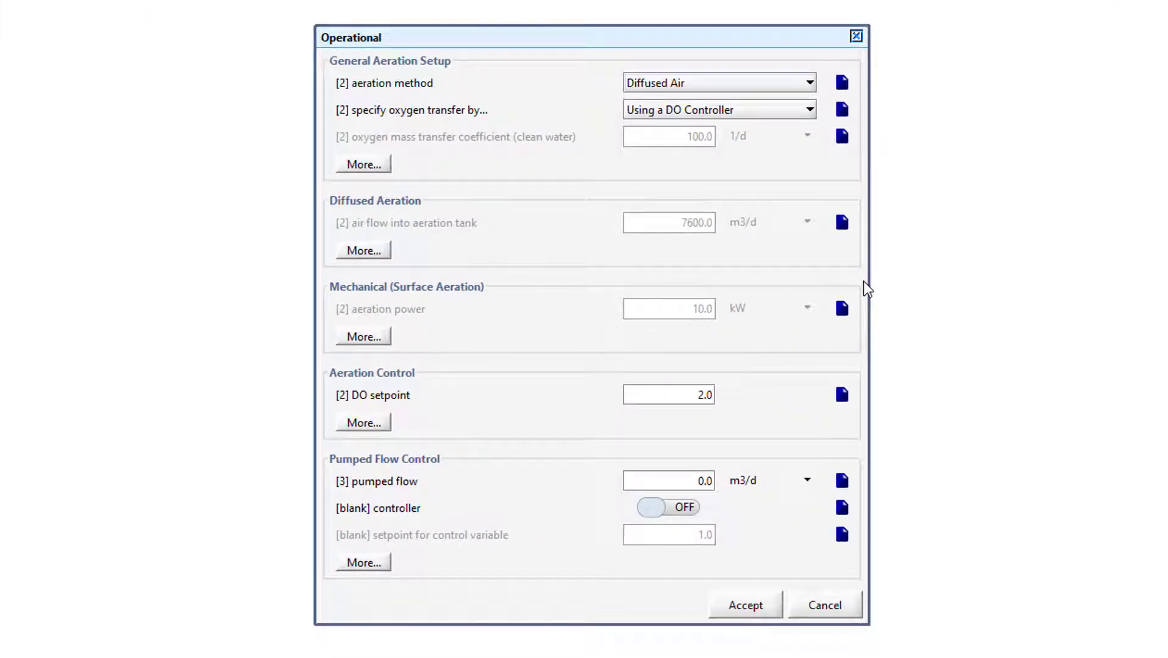
pyautogui.click(771, 111)
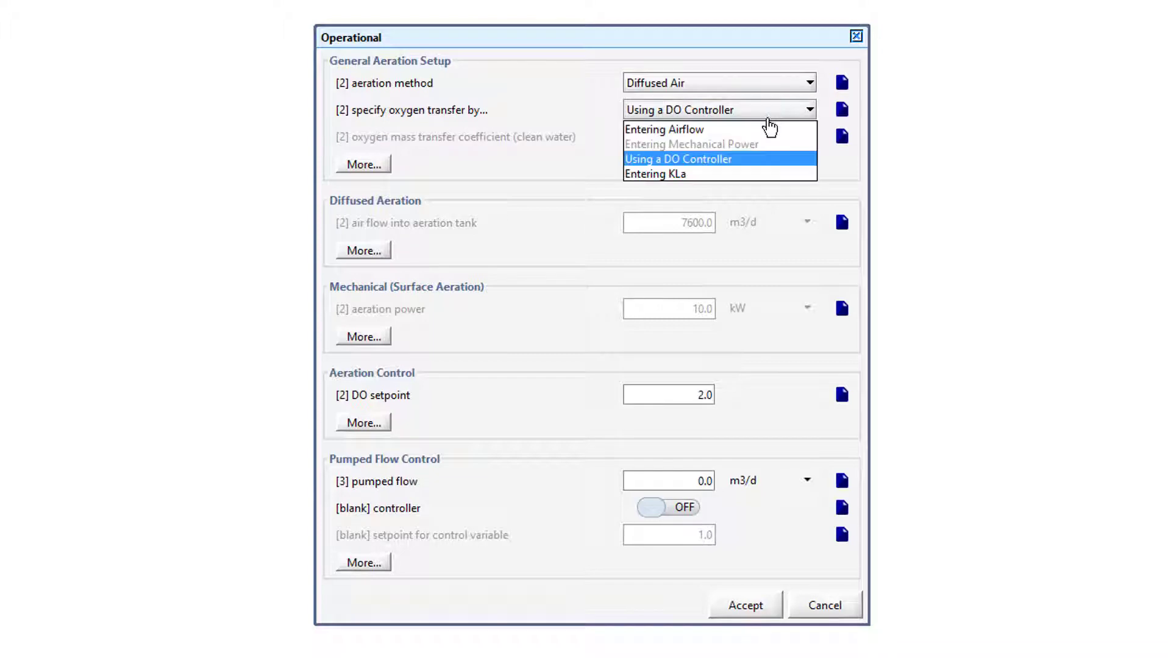
pyautogui.click(771, 132)
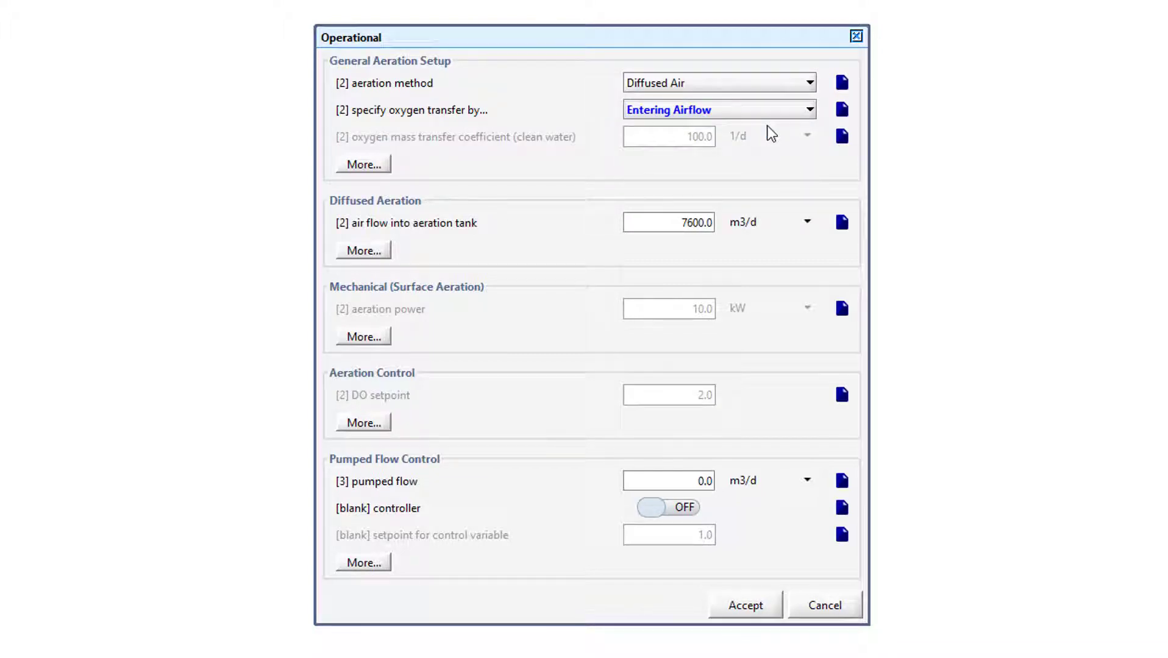
pyautogui.doubleClick(685, 221)
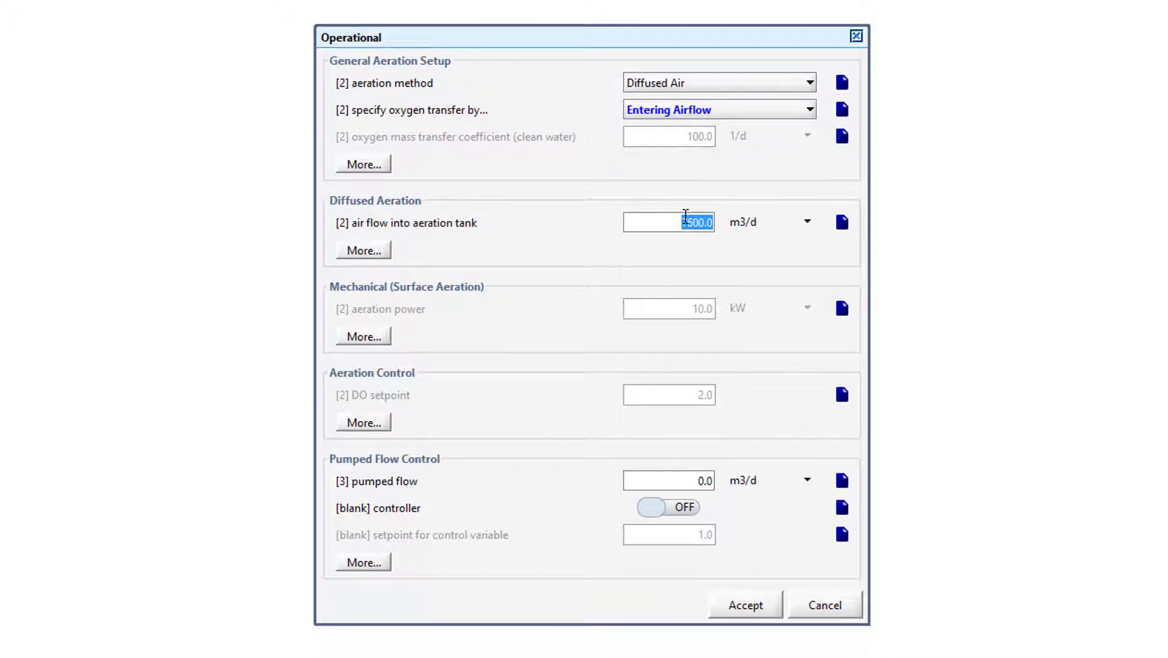
pyautogui.write('40000')
pyautogui.press('Return')
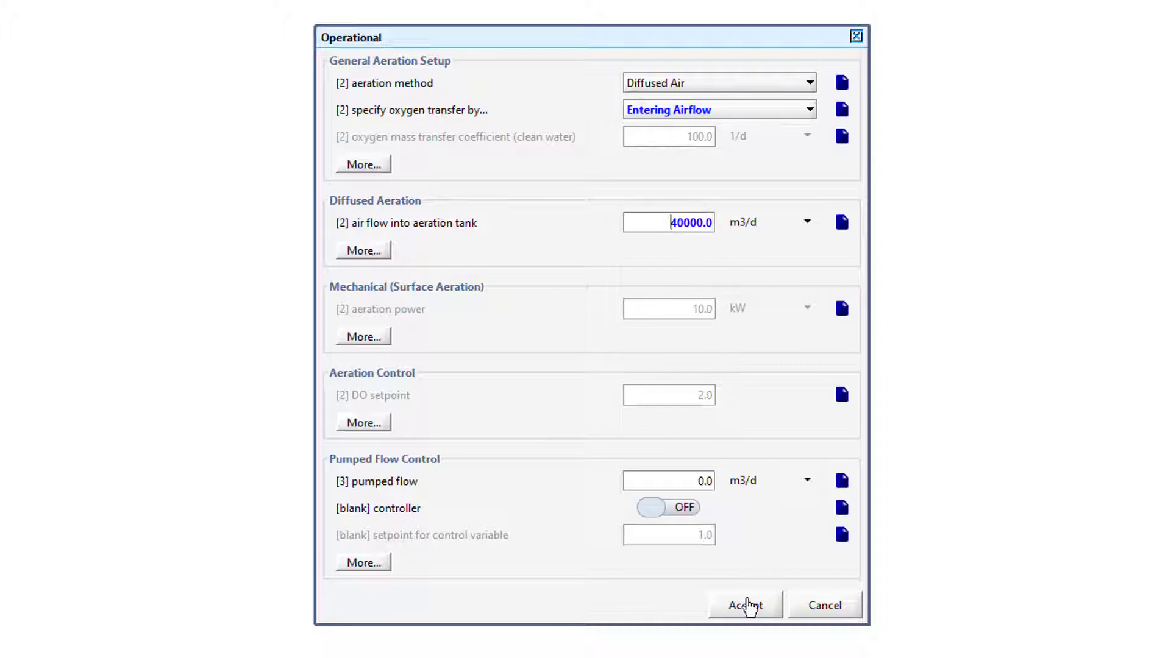
pyautogui.click(744, 604)
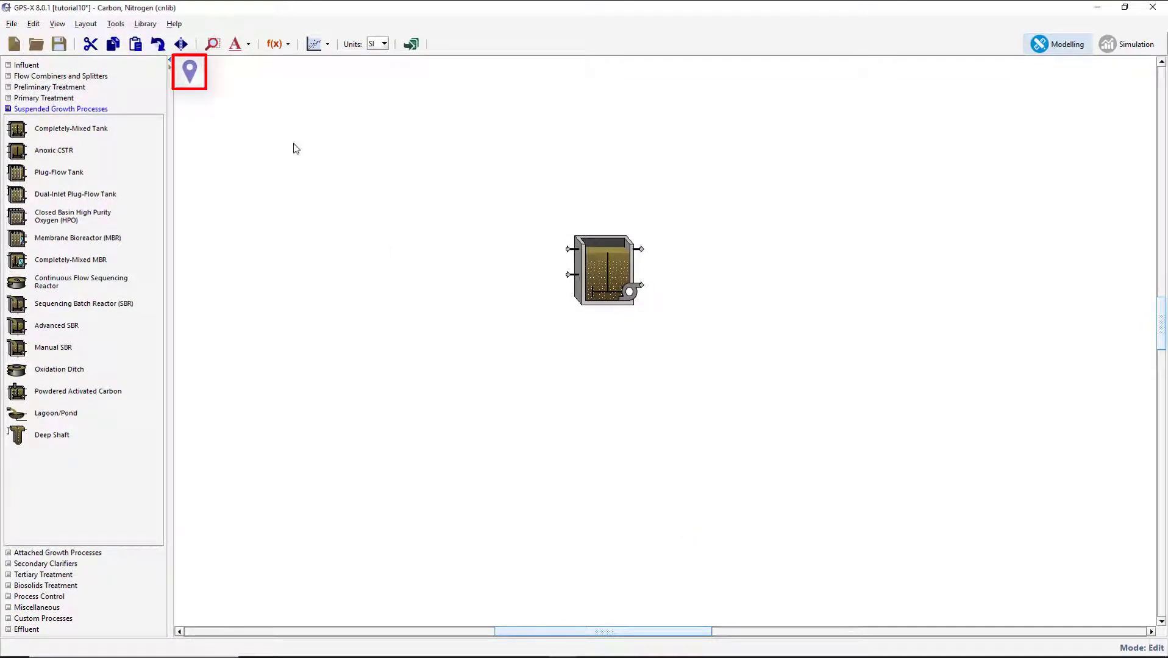
# Set the site's simulation stopping time to 0.25 d and the communication interval to 0.01 d
pyautogui.doubleClick(189, 72)
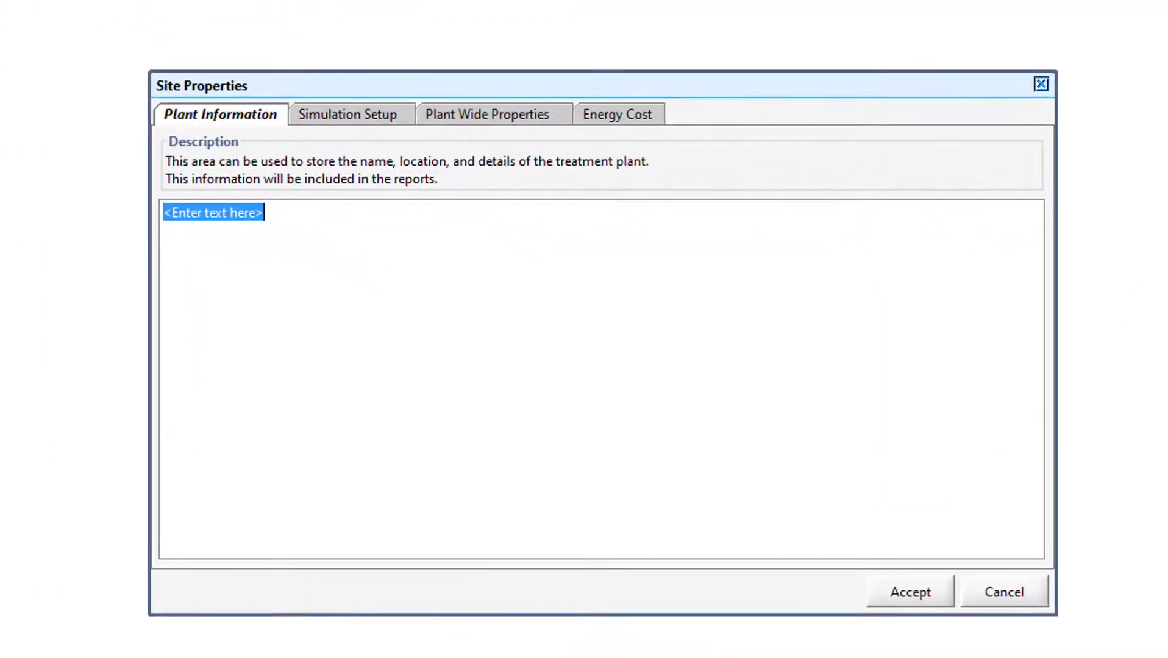
pyautogui.click(360, 114)
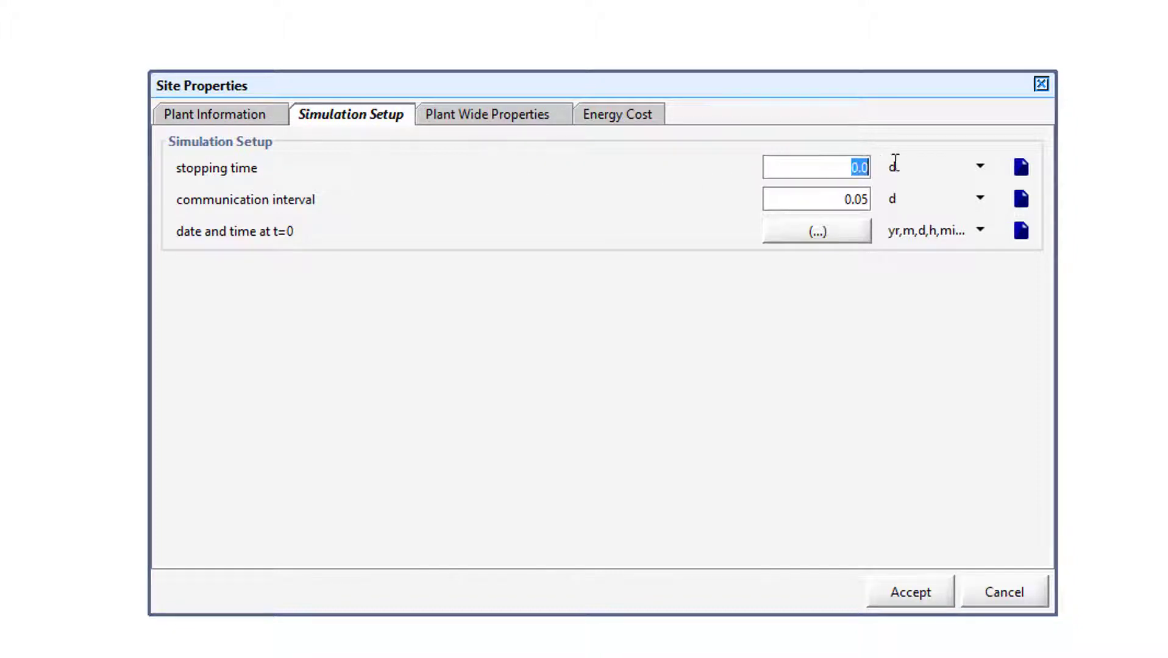
pyautogui.write('0.25')
pyautogui.click(854, 200)
pyautogui.write('0.01')
pyautogui.press('Return')
pyautogui.click(897, 595)
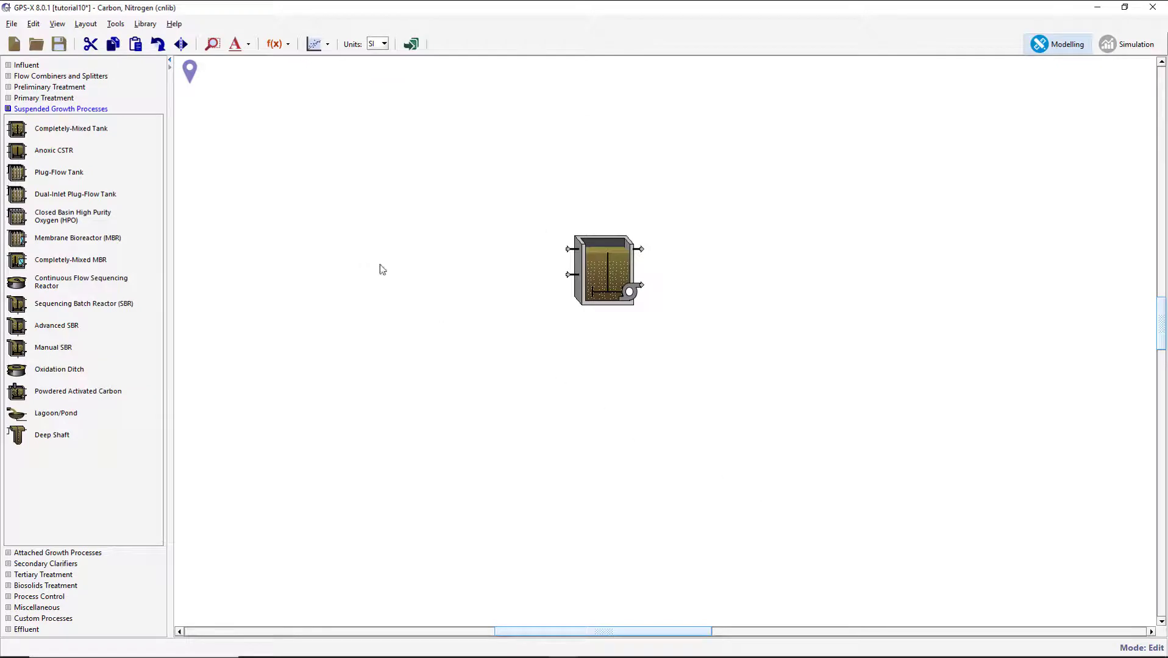
# Save the layout and add a new, empty output tab in Simulation mode
pyautogui.click(59, 46)
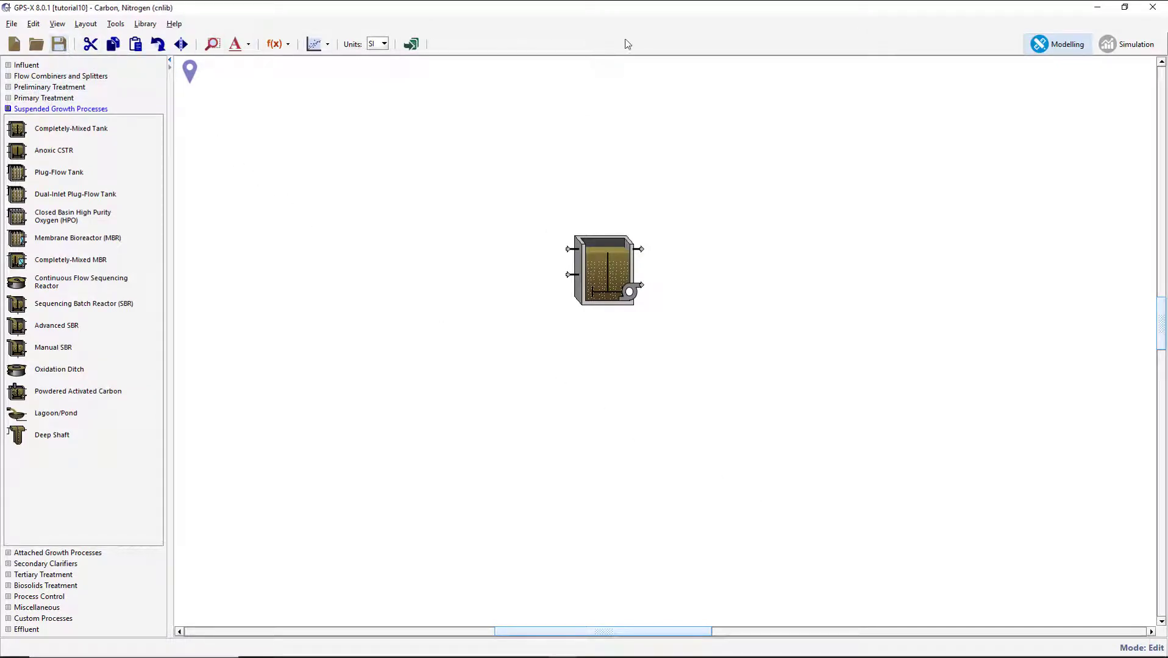
pyautogui.click(1104, 48)
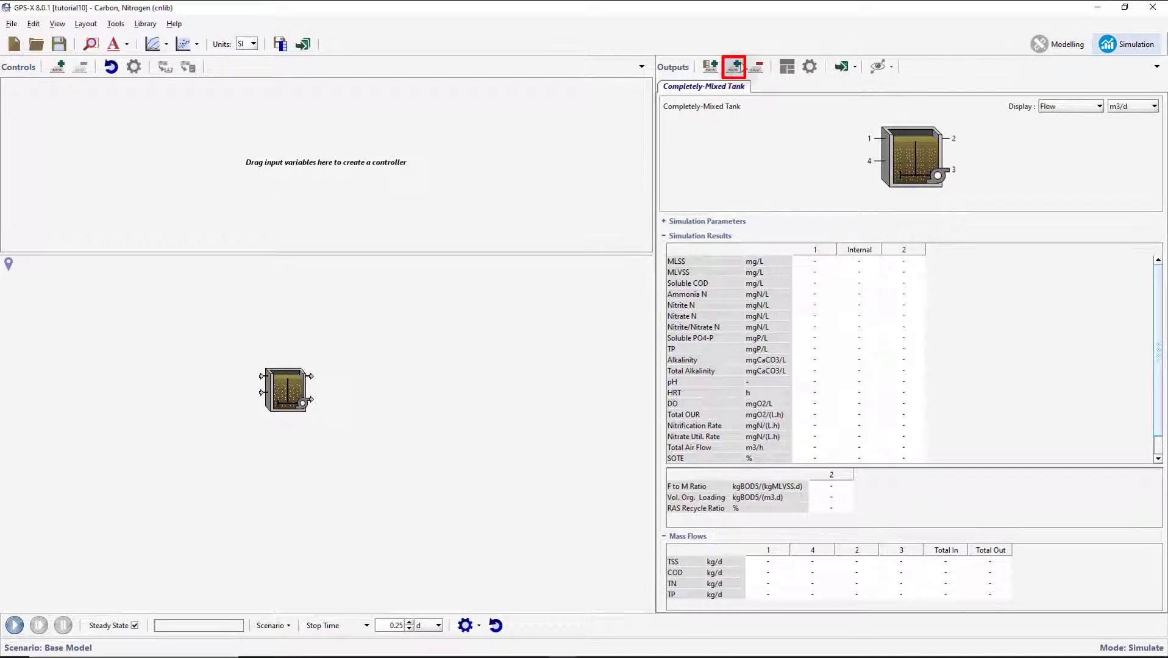
pyautogui.click(736, 65)
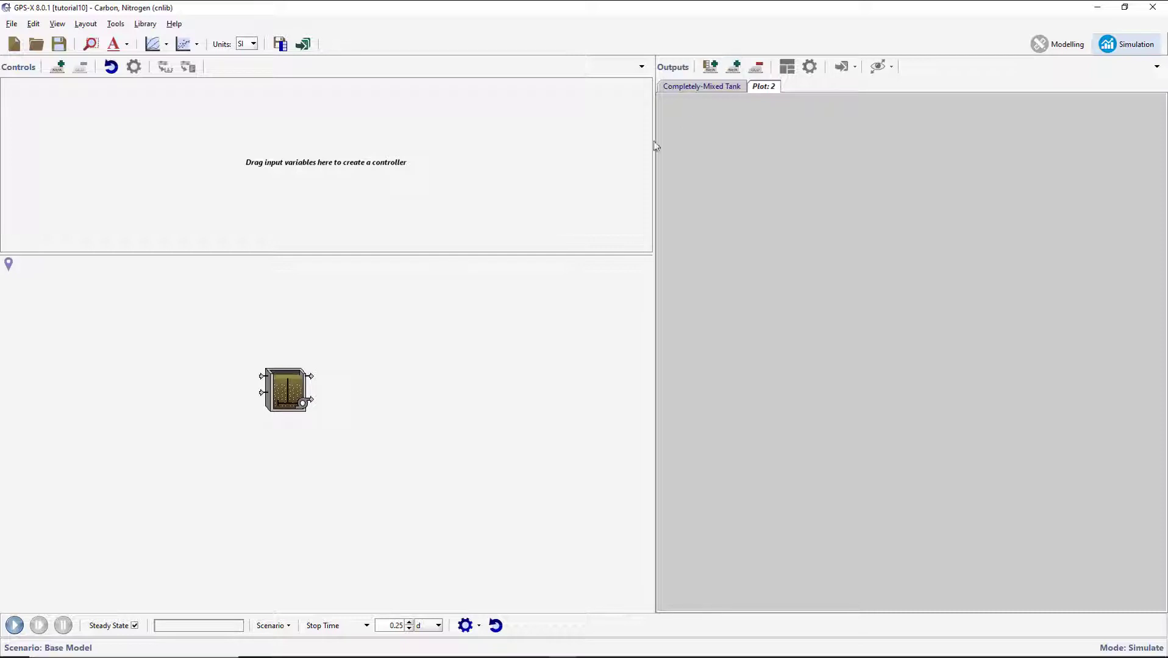
# Create an output graph of the tank's readily degradable soluble substrate concentration on the new output tab
pyautogui.rightClick(299, 386)
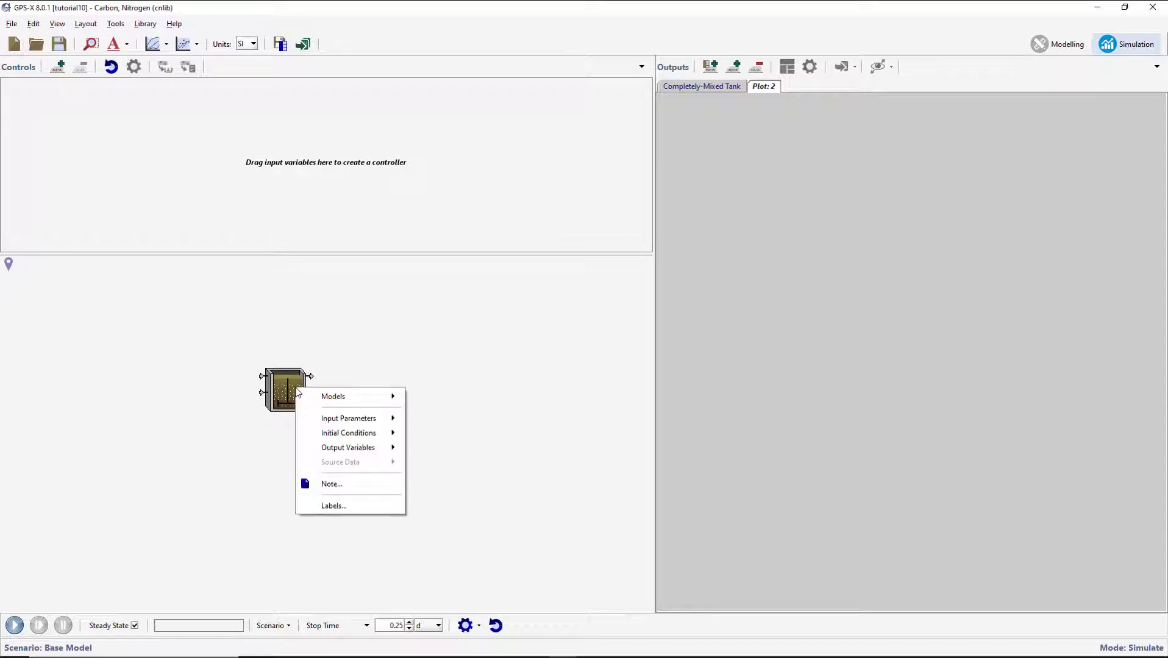
pyautogui.moveTo(396, 450)
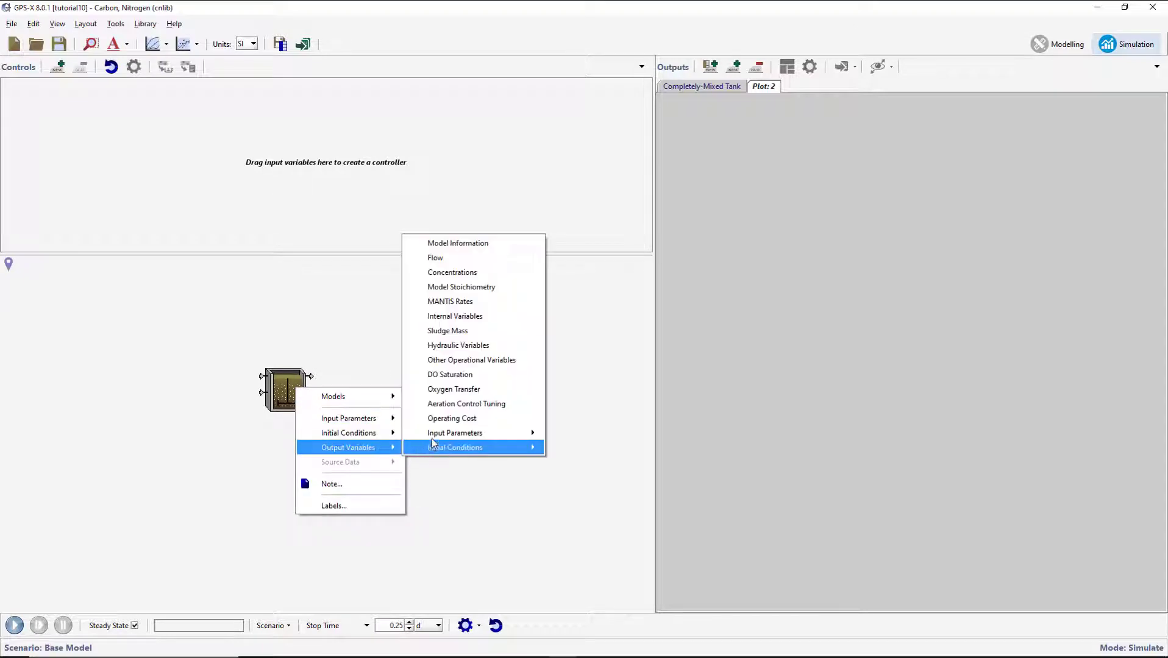
pyautogui.click(448, 277)
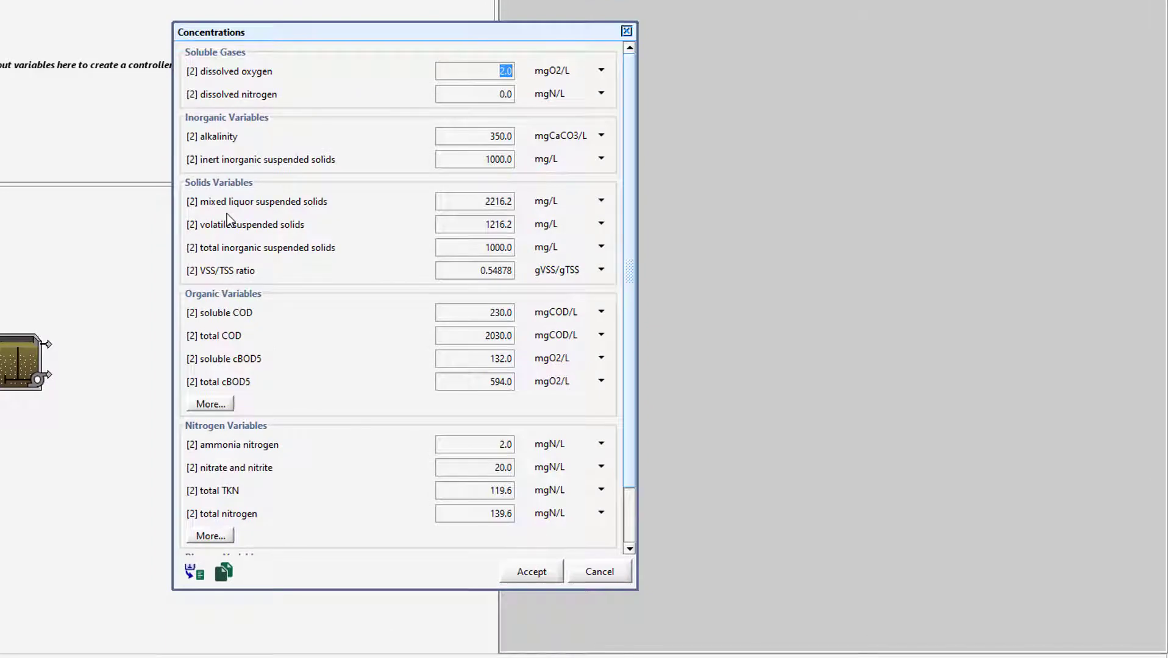
pyautogui.click(210, 404)
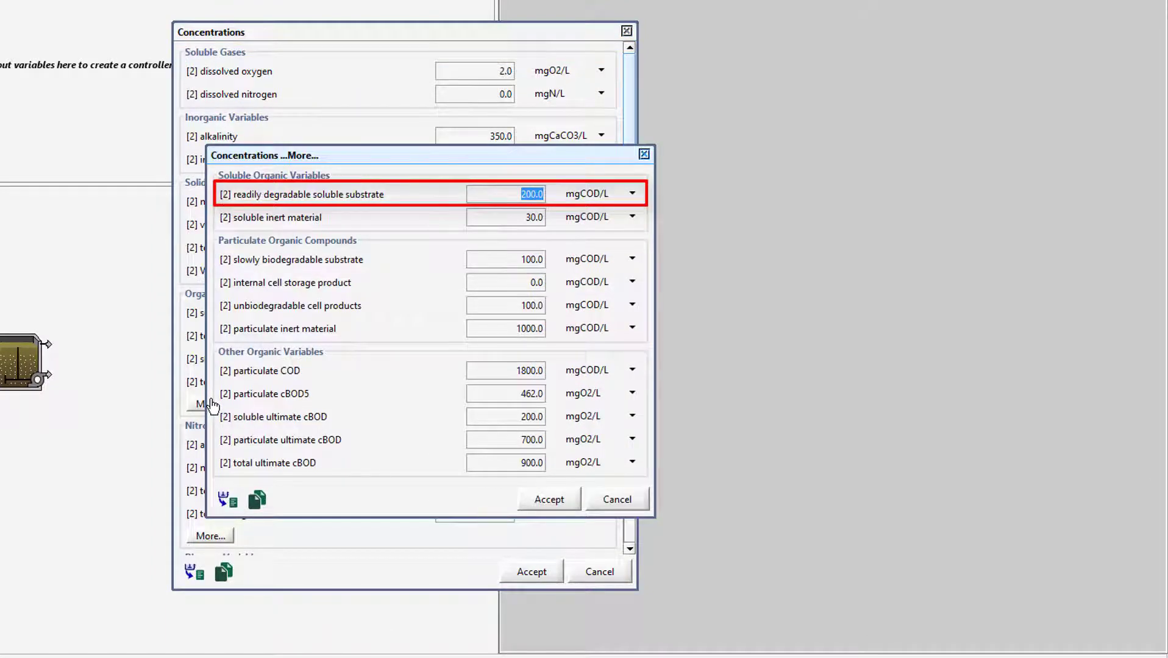
pyautogui.moveTo(308, 198); pyautogui.dragTo(683, 207)
pyautogui.moveTo(853, 210); pyautogui.dragTo(856, 211)
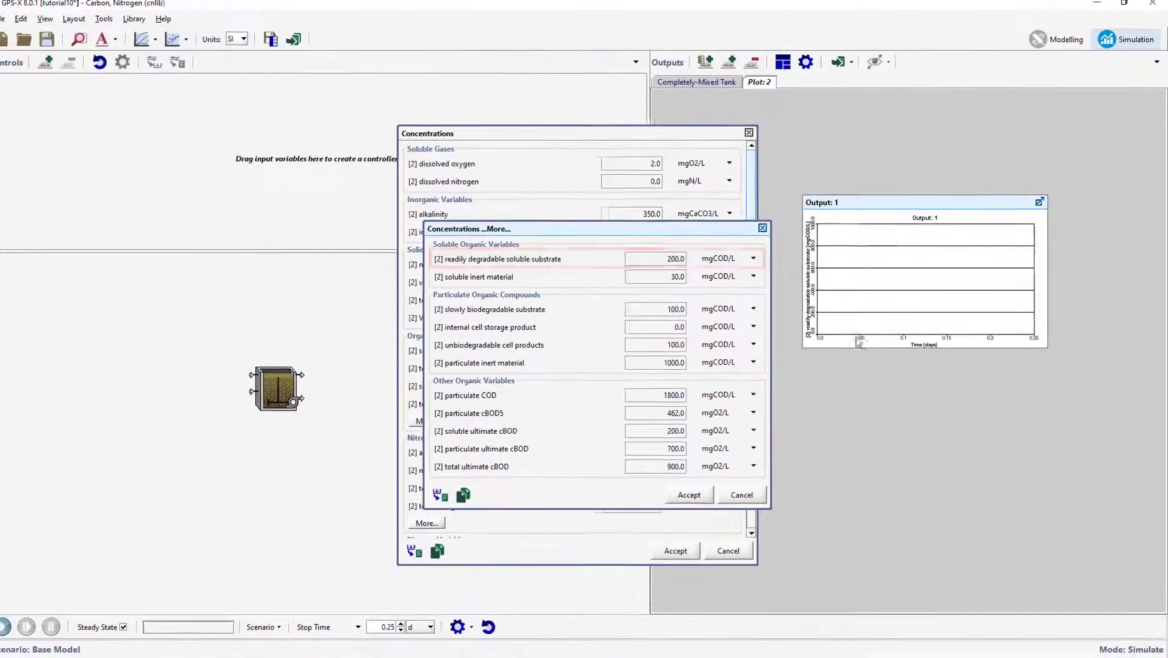
pyautogui.click(690, 494)
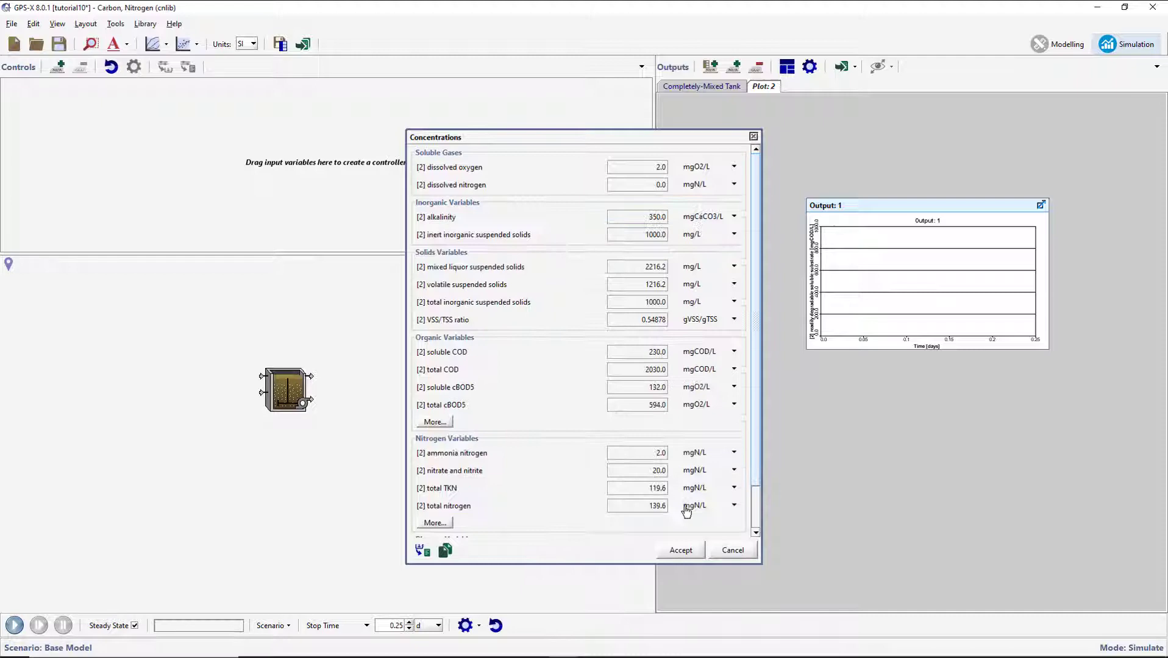
pyautogui.click(680, 550)
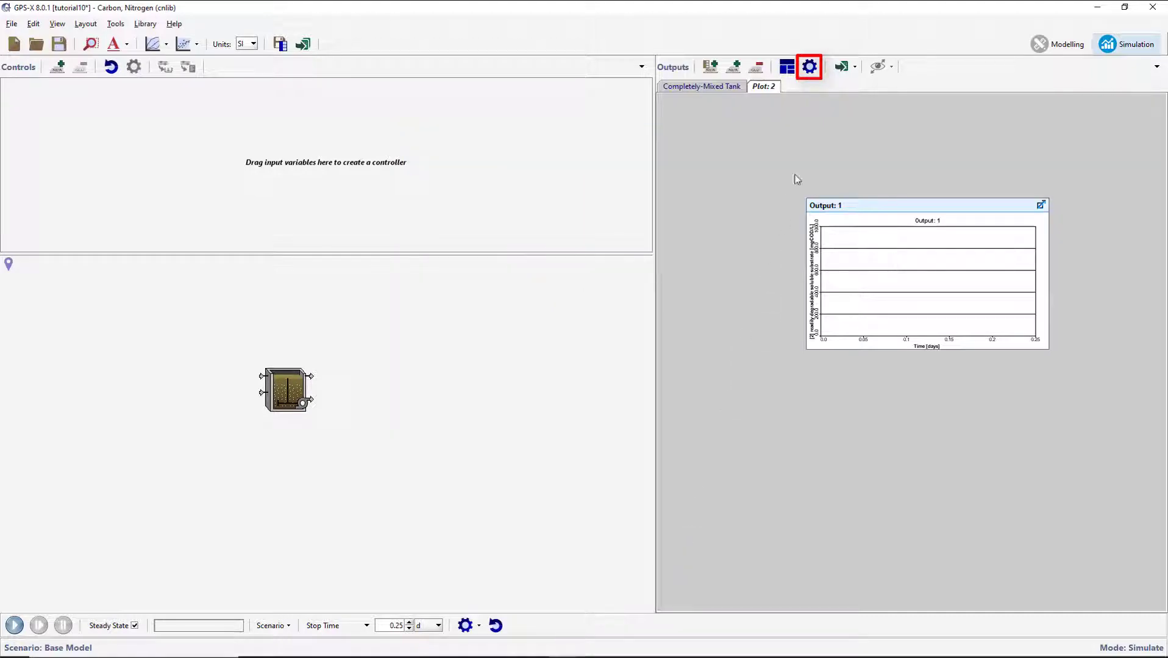
# Change the output graph's title to "Readily Biodegradable Substrate"
pyautogui.click(809, 67)
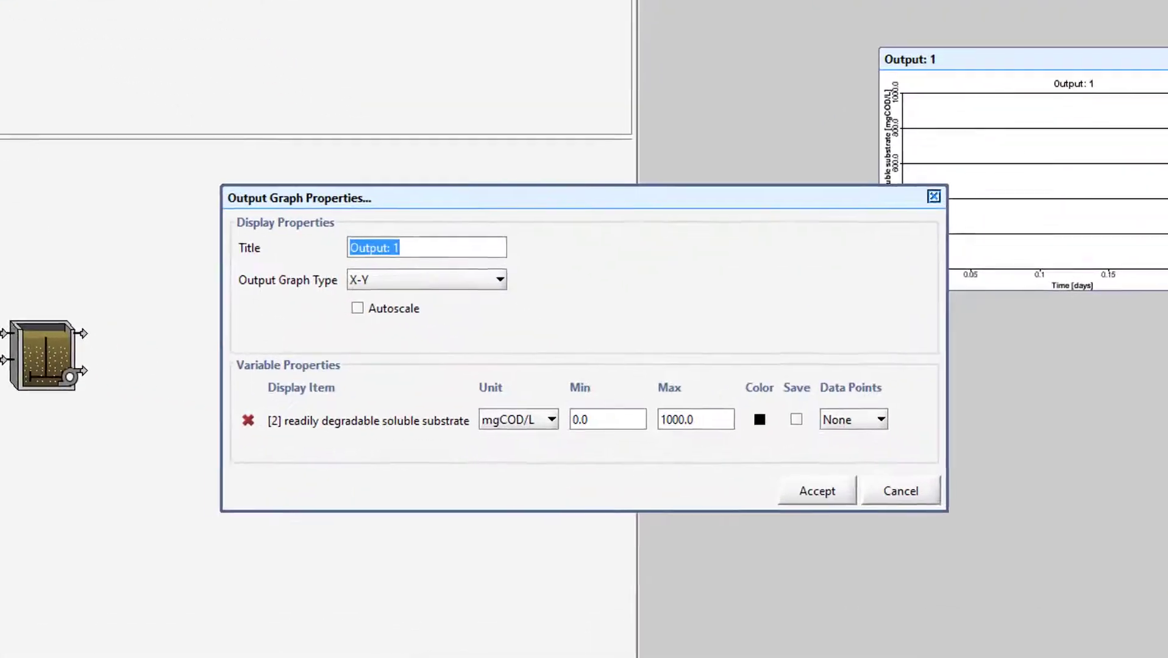
pyautogui.click(440, 237)
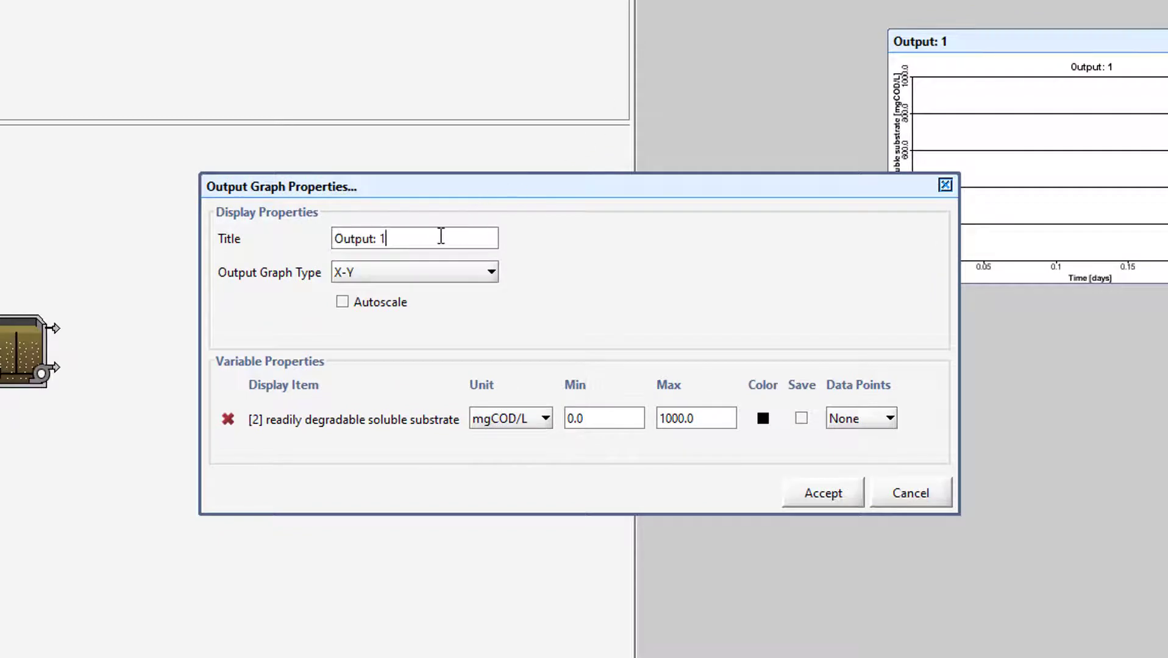
pyautogui.moveTo(441, 237); pyautogui.dragTo(307, 239)
pyautogui.write('Readily ')
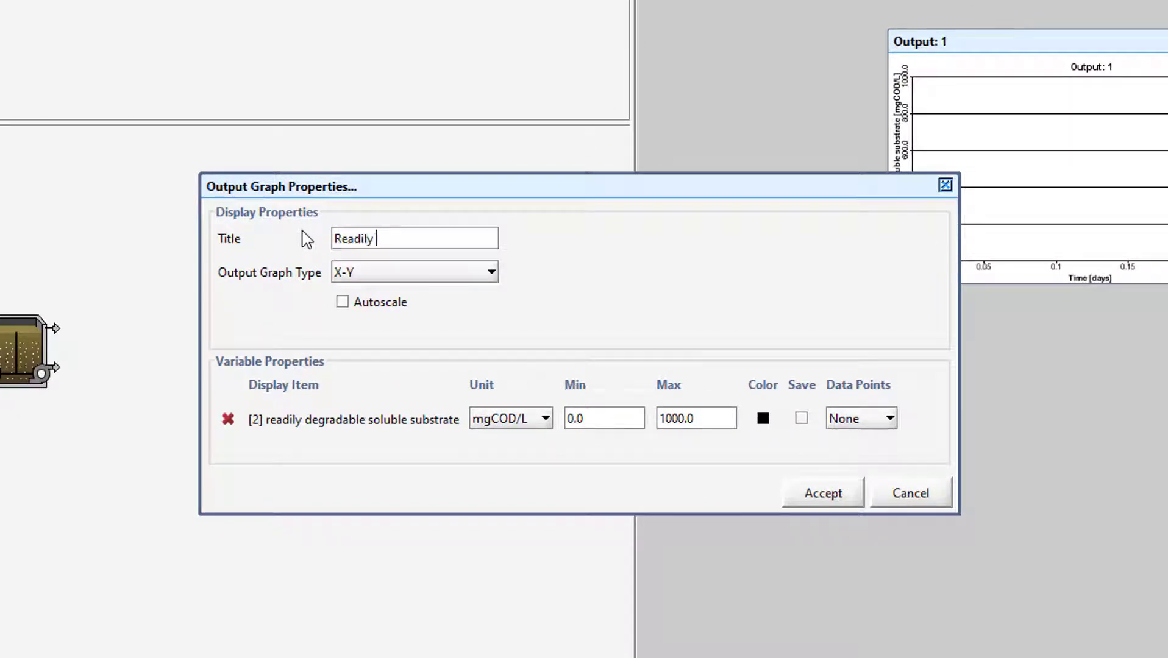
pyautogui.write('Biodegradable ')
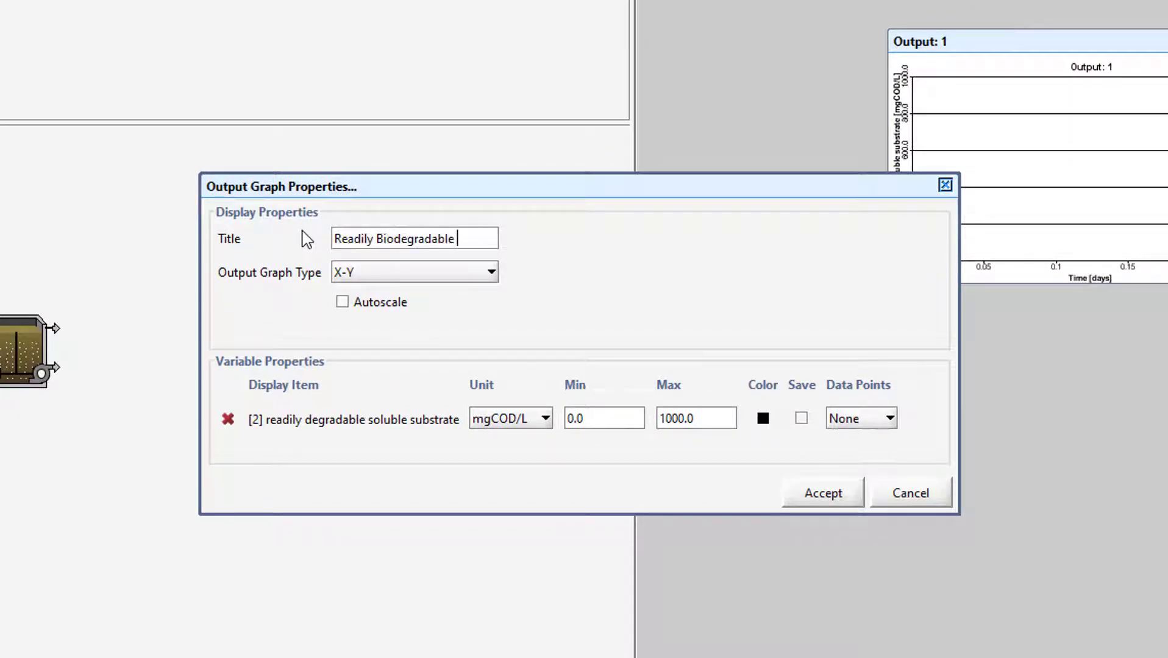
pyautogui.write('Substrate')
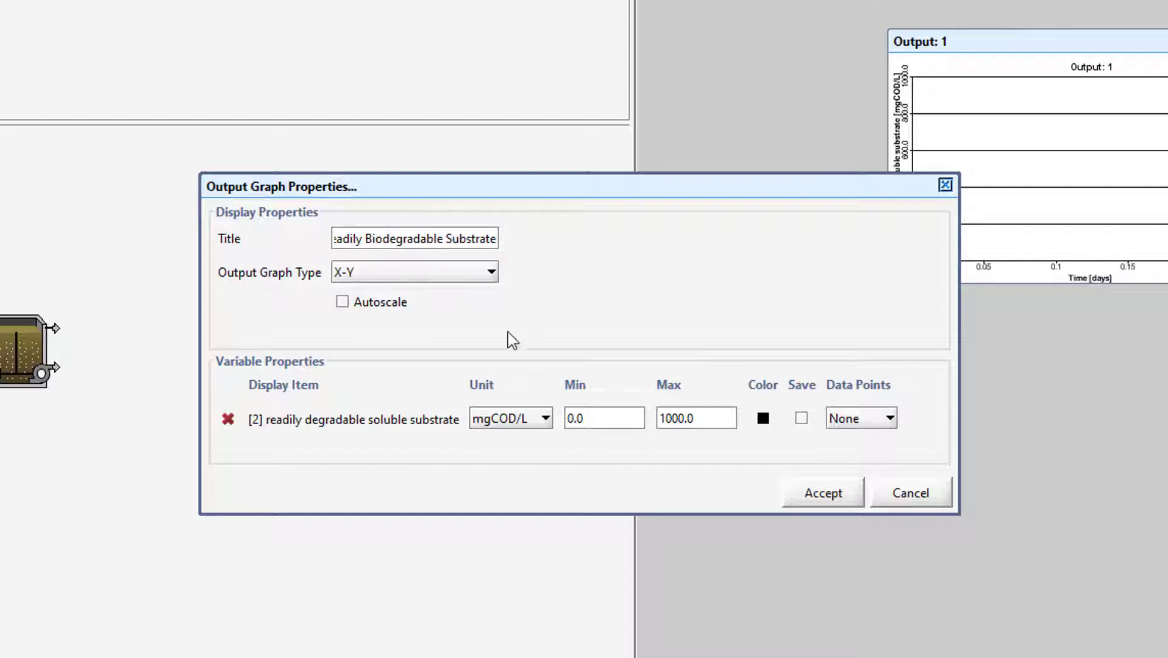
# Set the maximum of the graph's readily degradable soluble substrate axis to 300 and auto-arrange the graph to fill the output tab
pyautogui.click(697, 423)
pyautogui.doubleClick(697, 423)
pyautogui.write('300')
pyautogui.click(806, 492)
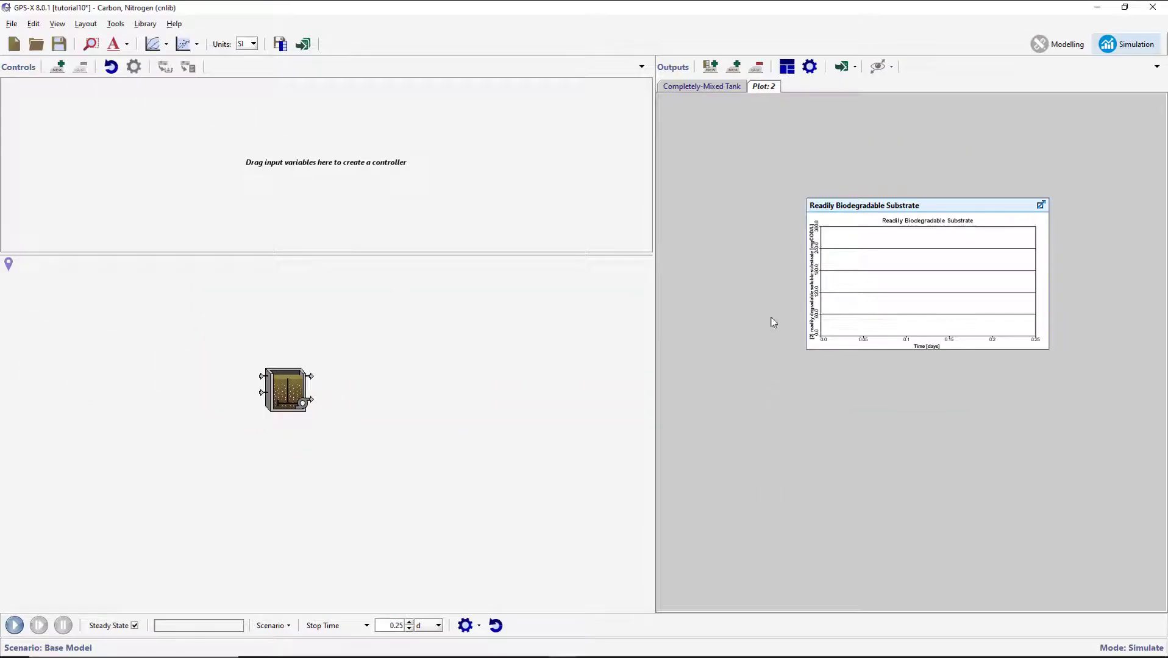
pyautogui.click(787, 68)
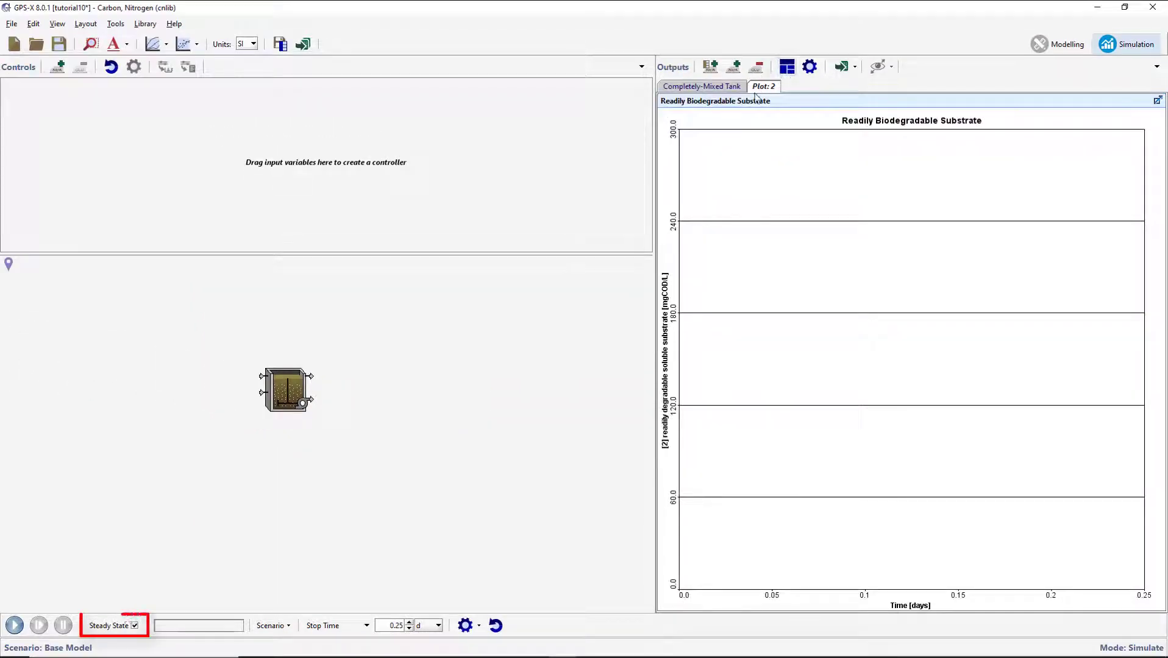
# Turn off Steady State and run the dynamic simulation
pyautogui.click(135, 625)
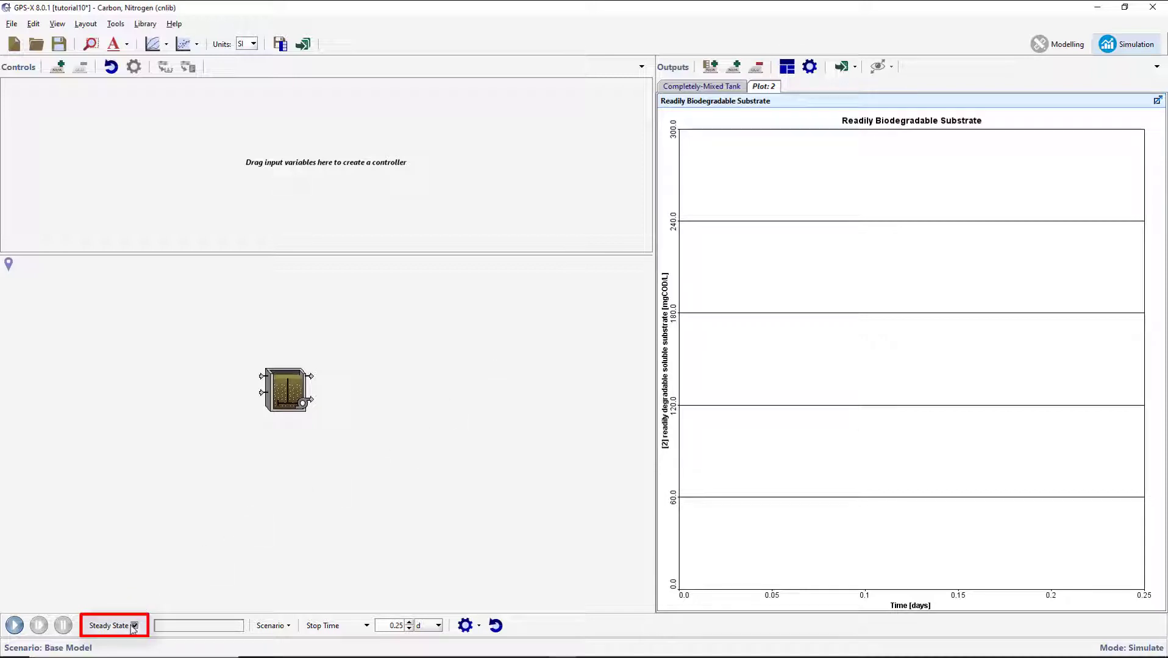
pyautogui.click(14, 628)
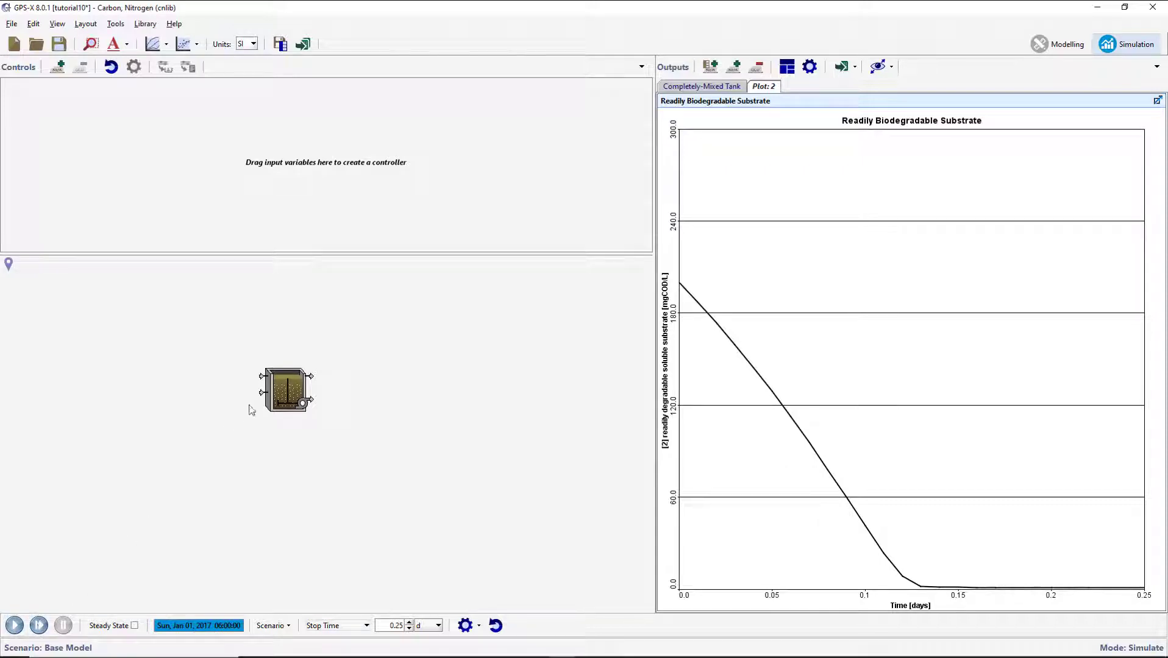
# Create input controls for the tank's heterotrophic maximum specific growth rate and readily biodegradable substrate half saturation coefficient from its Kinetic parameters
pyautogui.rightClick(274, 391)
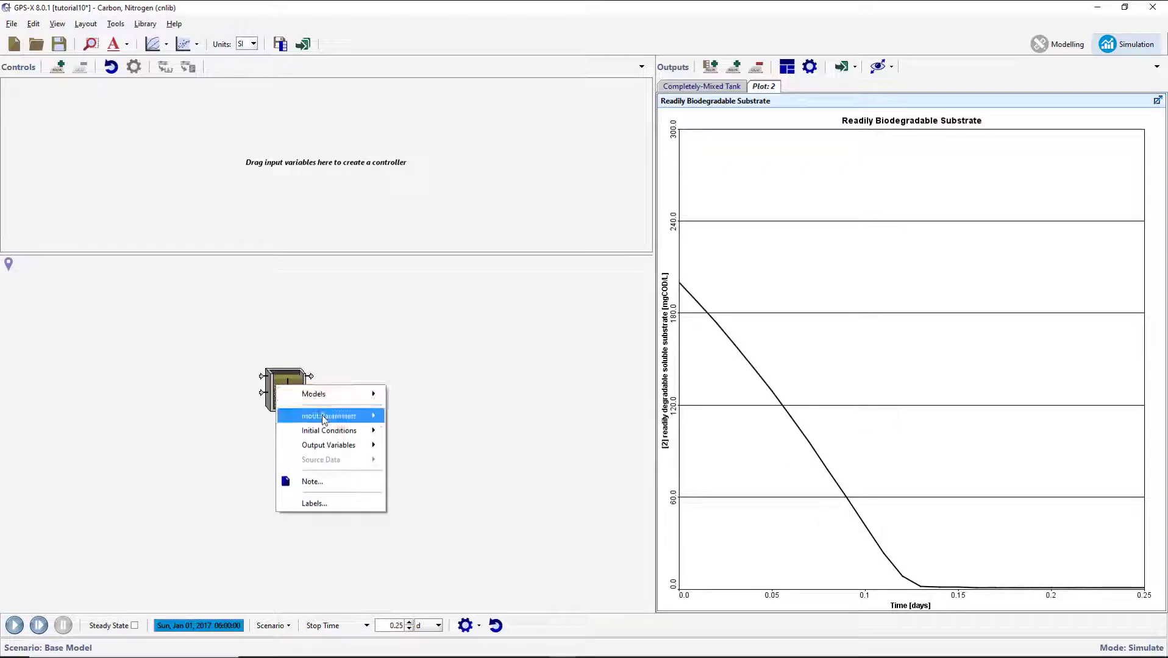
pyautogui.moveTo(350, 420)
pyautogui.click(419, 475)
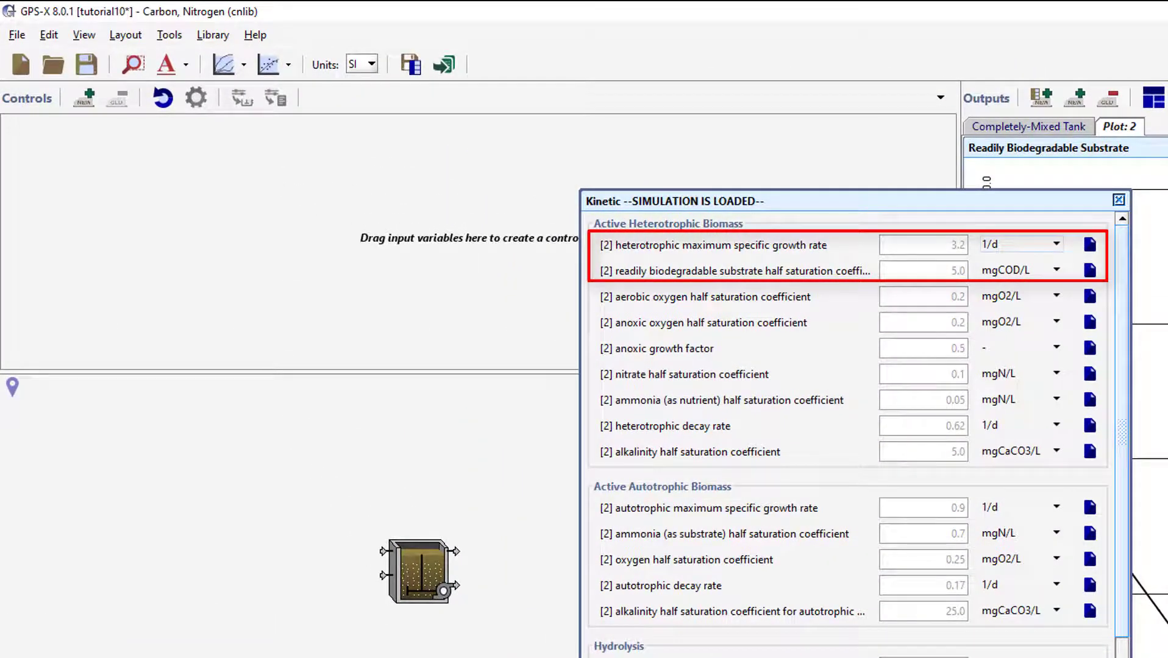
pyautogui.moveTo(681, 248); pyautogui.dragTo(359, 186)
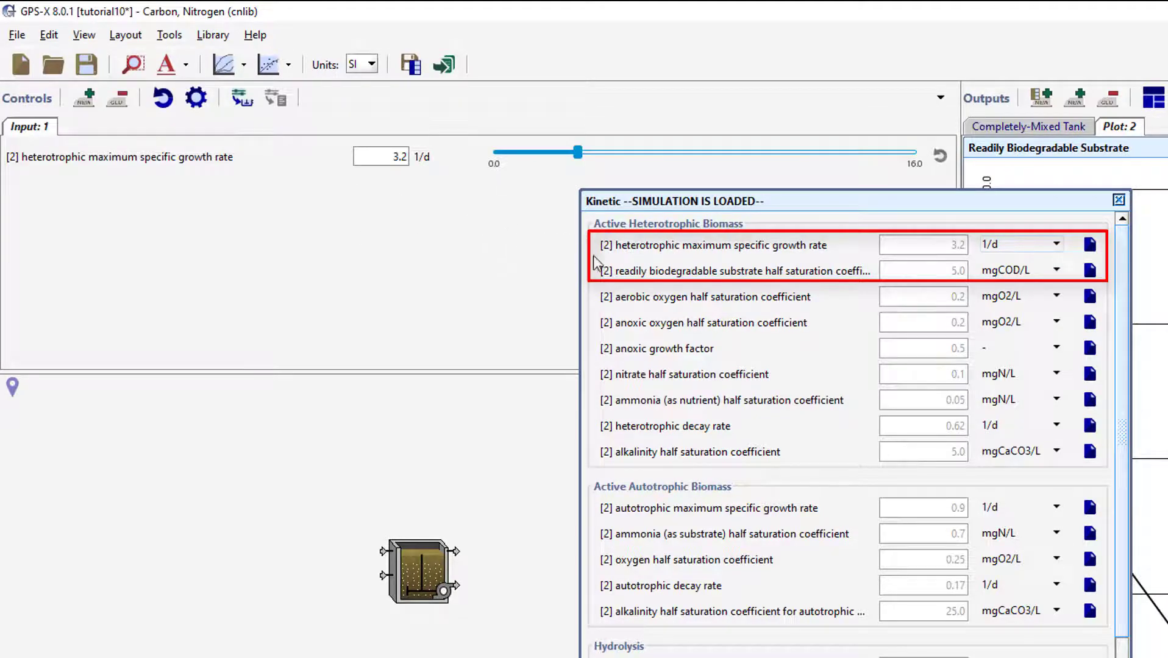
pyautogui.moveTo(633, 272); pyautogui.dragTo(420, 239)
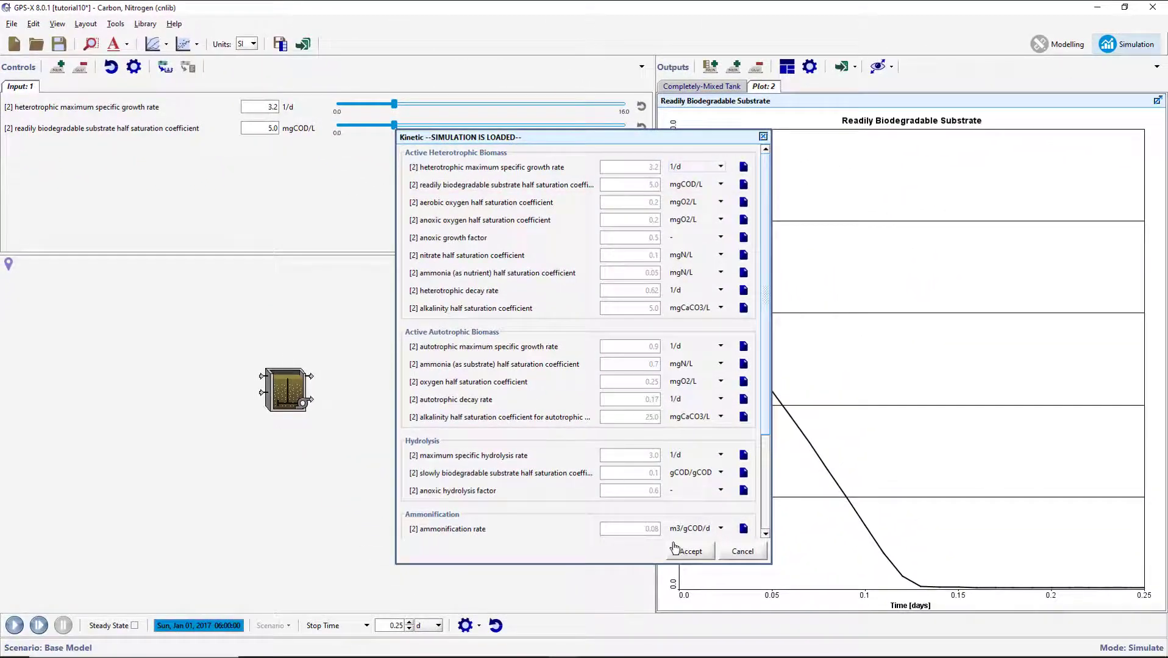
pyautogui.click(671, 547)
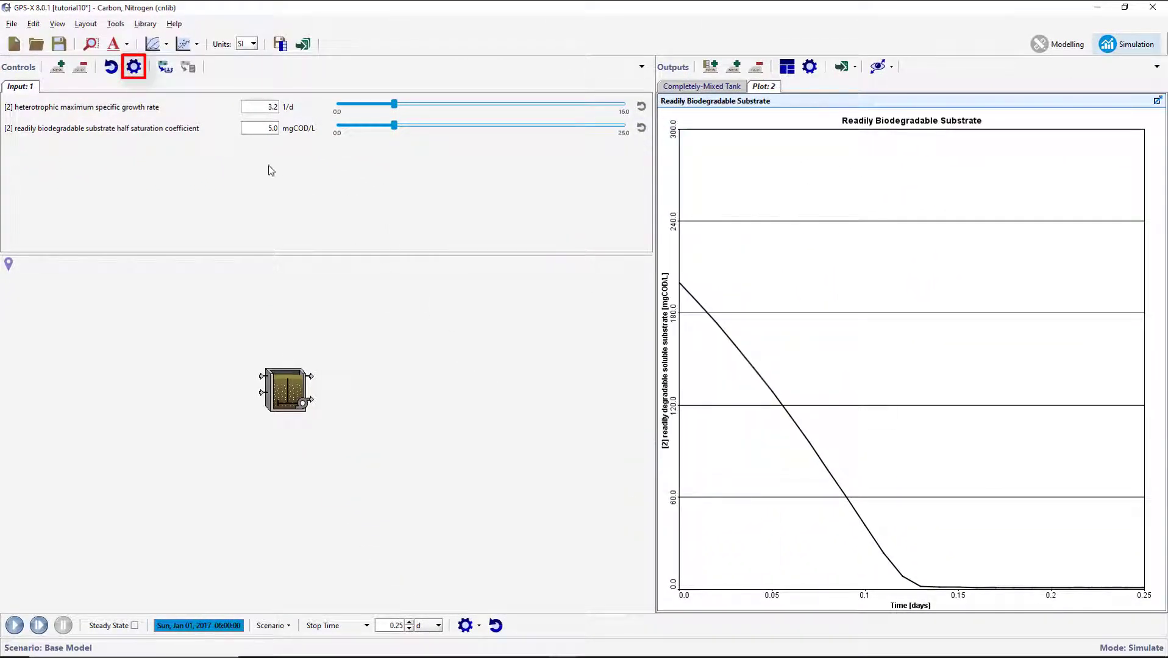
# Set the heterotrophic maximum specific growth rate slider's range to a minimum of 0.5 and a maximum of 5 1/d
pyautogui.click(133, 67)
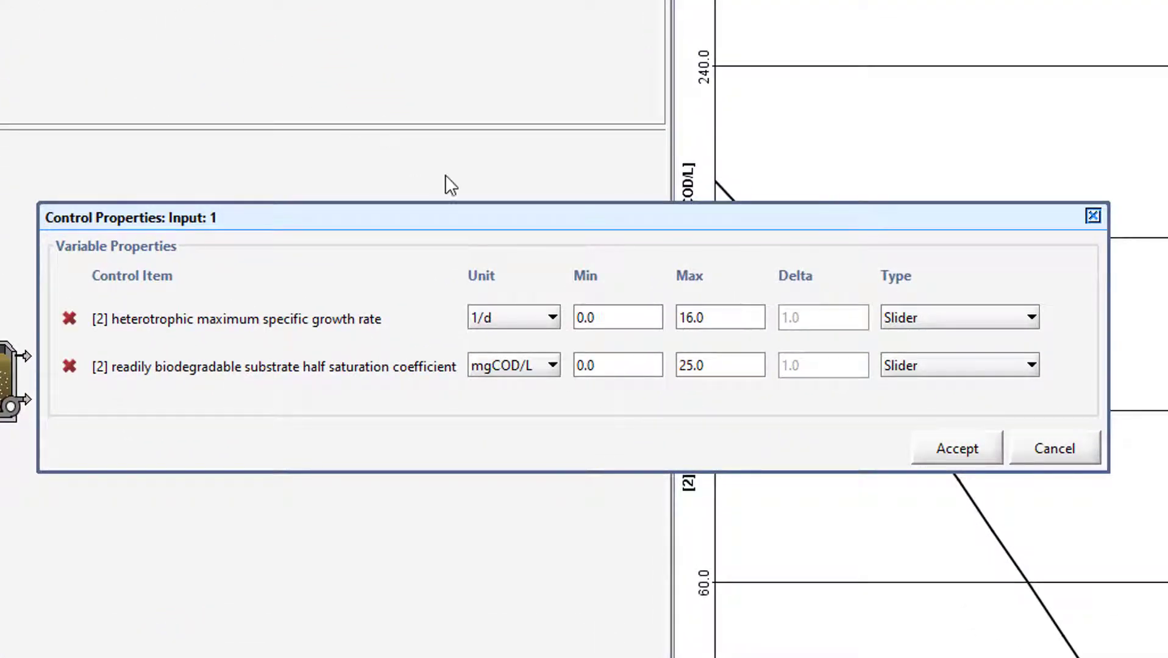
pyautogui.click(618, 312)
pyautogui.doubleClick(618, 312)
pyautogui.write('0.5')
pyautogui.doubleClick(729, 310)
pyautogui.write('5')
# Set the half saturation coefficient slider's range to a minimum of 0.5 and a maximum of 10 mgCOD/L, and accept the control properties
pyautogui.doubleClick(649, 363)
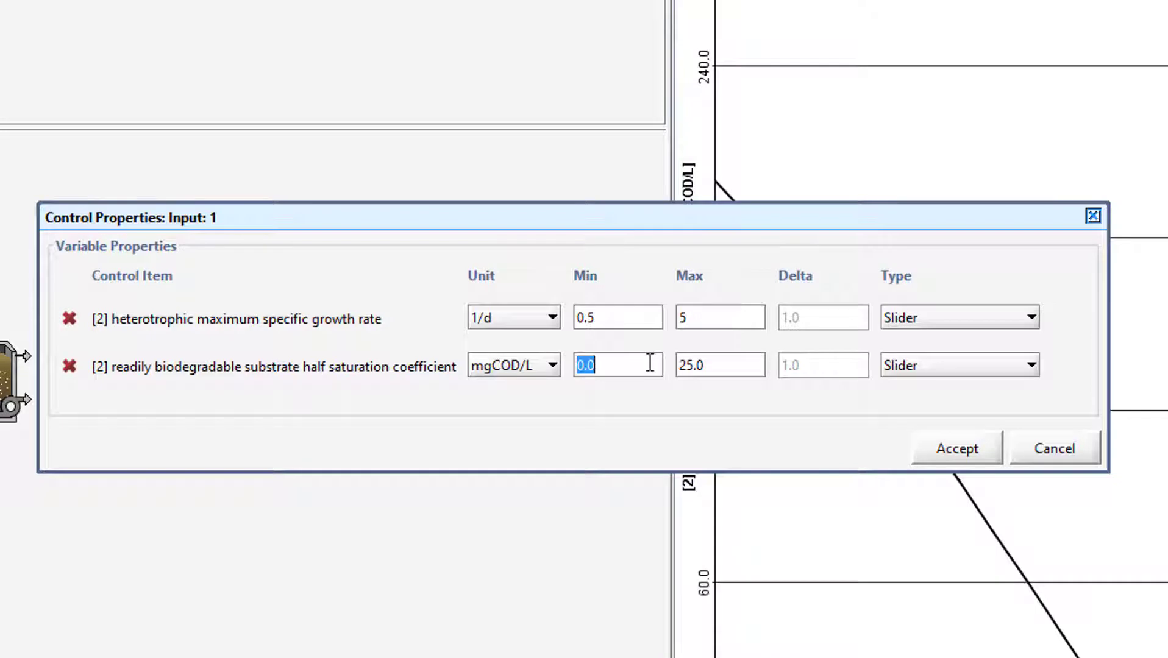
pyautogui.write('0.5')
pyautogui.doubleClick(718, 364)
pyautogui.write('10')
pyautogui.click(949, 448)
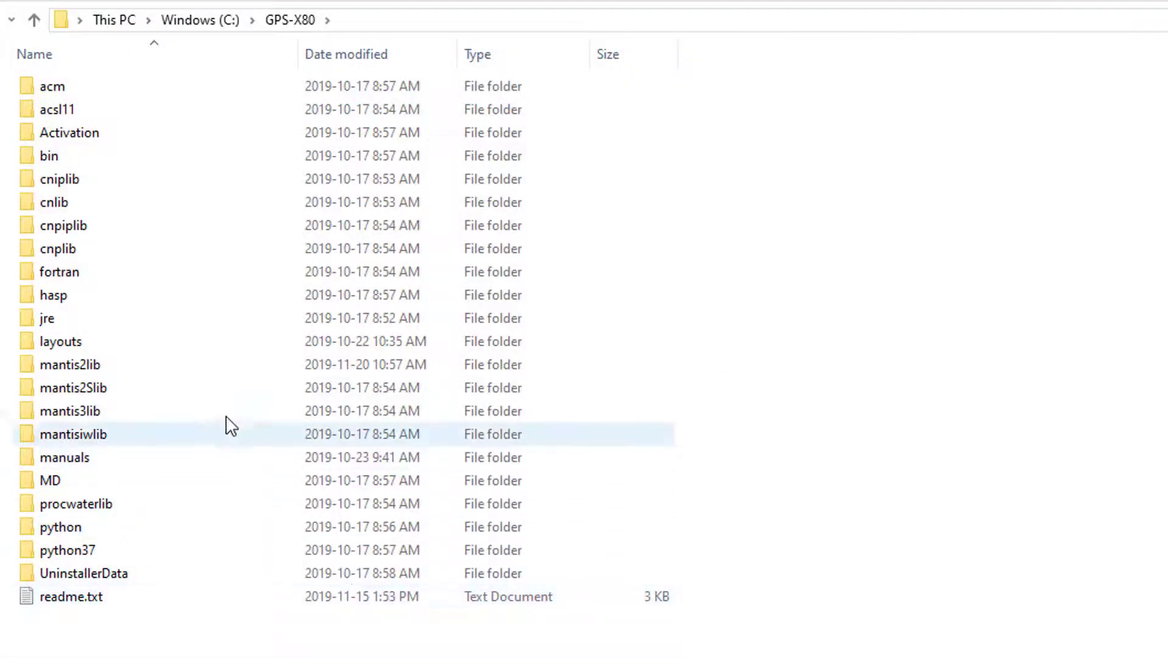
# In File Explorer, go to GPS-X80 > layouts > 08tutorials and open tutorial-10-optimize.xlsx in Excel
pyautogui.doubleClick(204, 344)
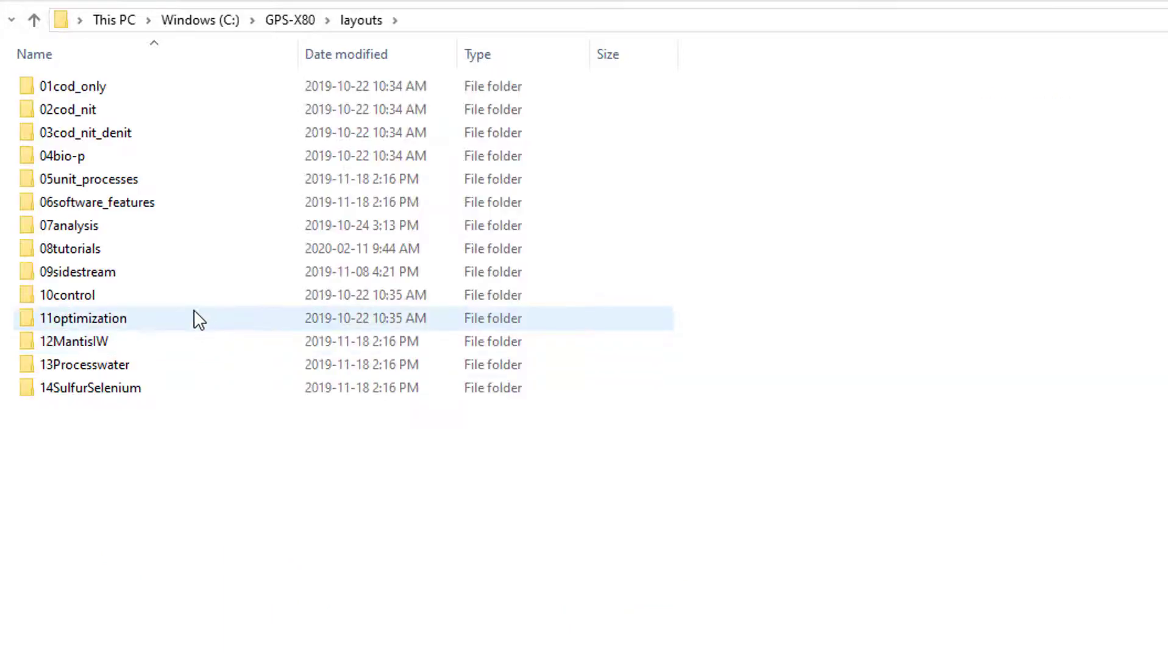
pyautogui.doubleClick(179, 255)
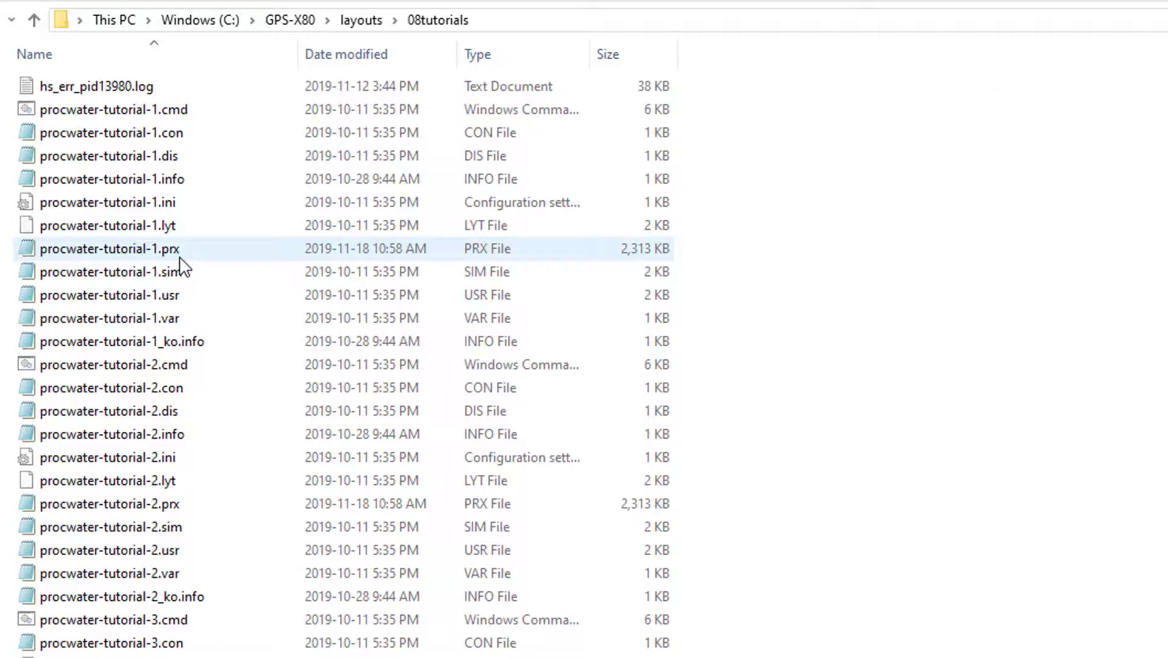
pyautogui.scroll(-20, 181, 266)
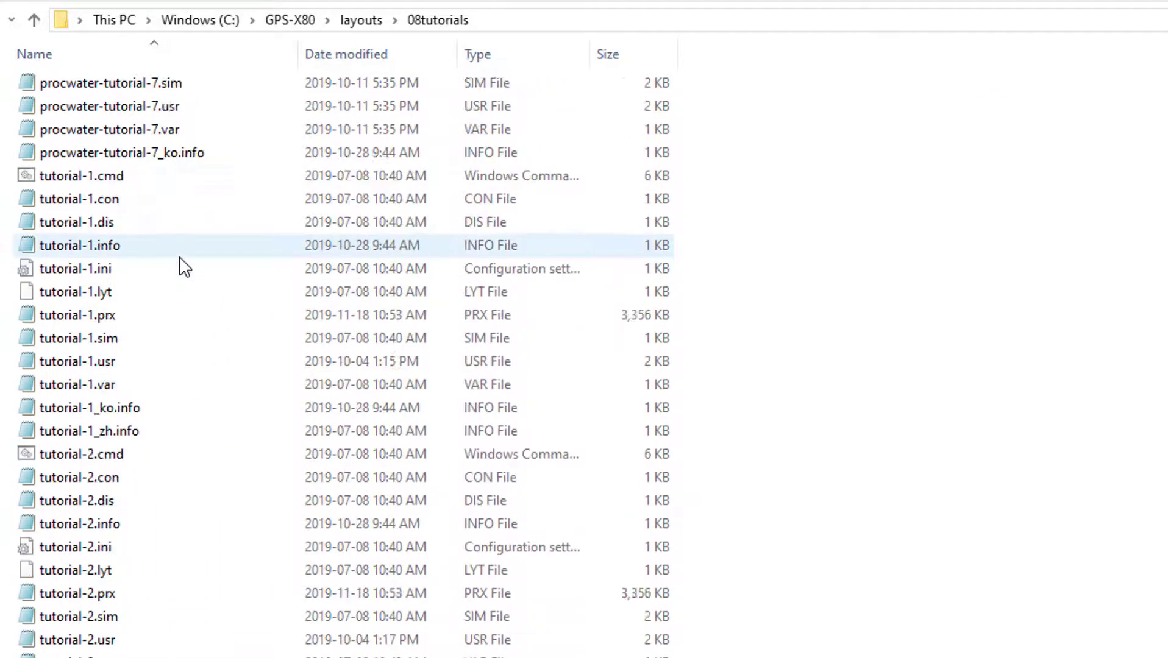
pyautogui.scroll(-20, 184, 266)
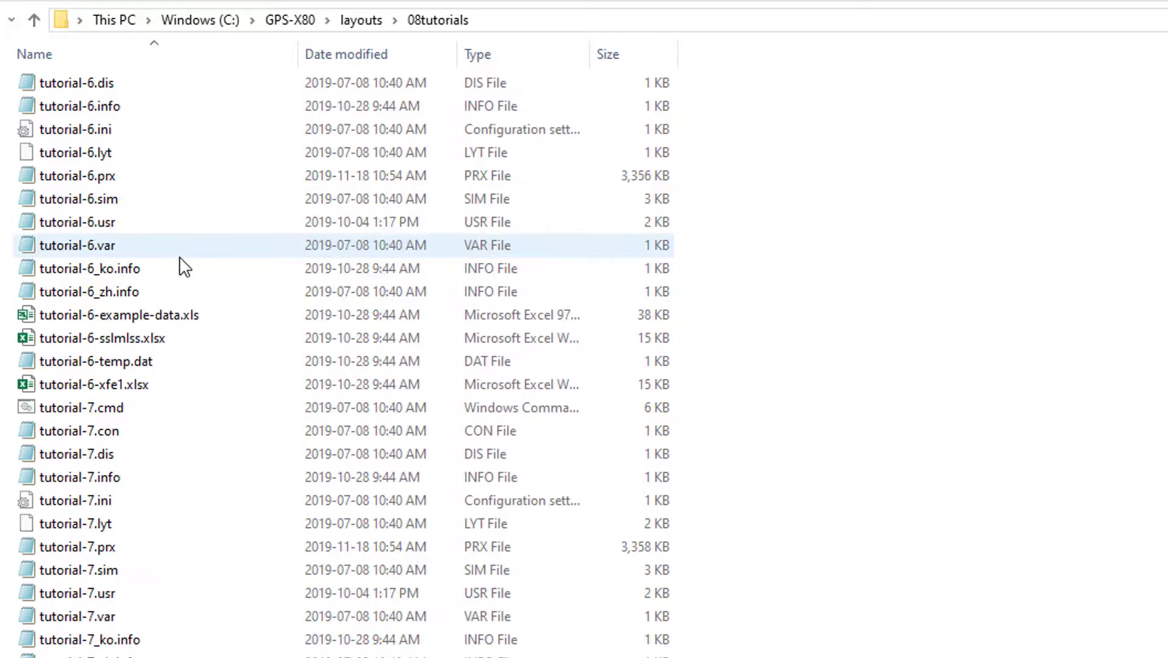
pyautogui.scroll(-18, 185, 267)
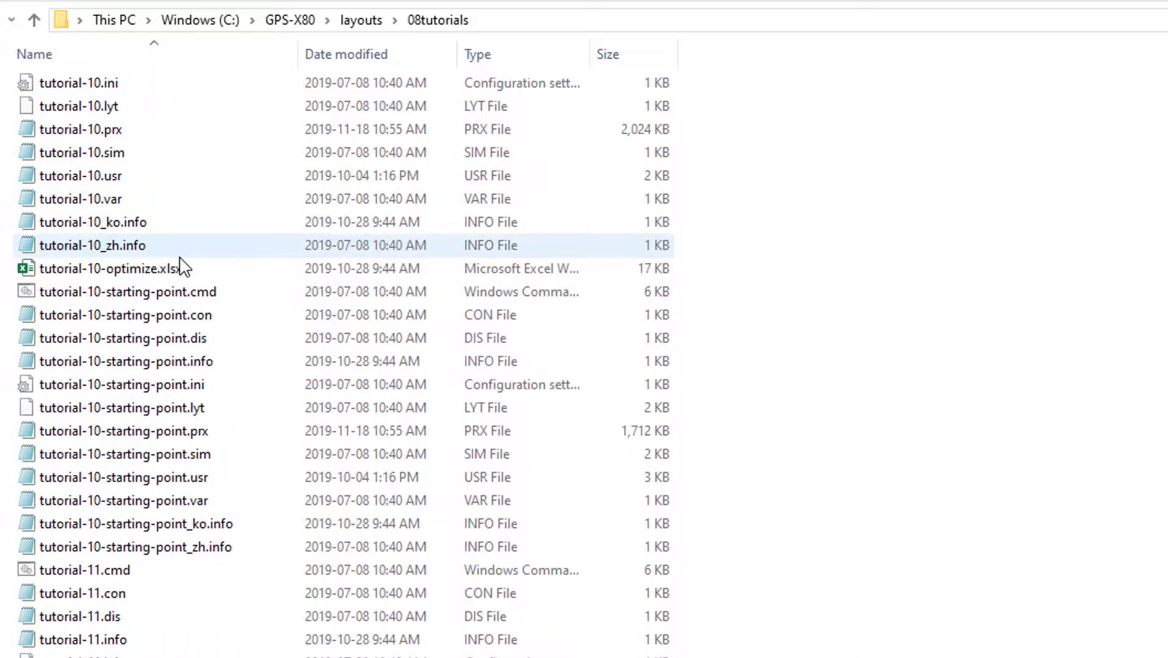
pyautogui.scroll(-1, 183, 266)
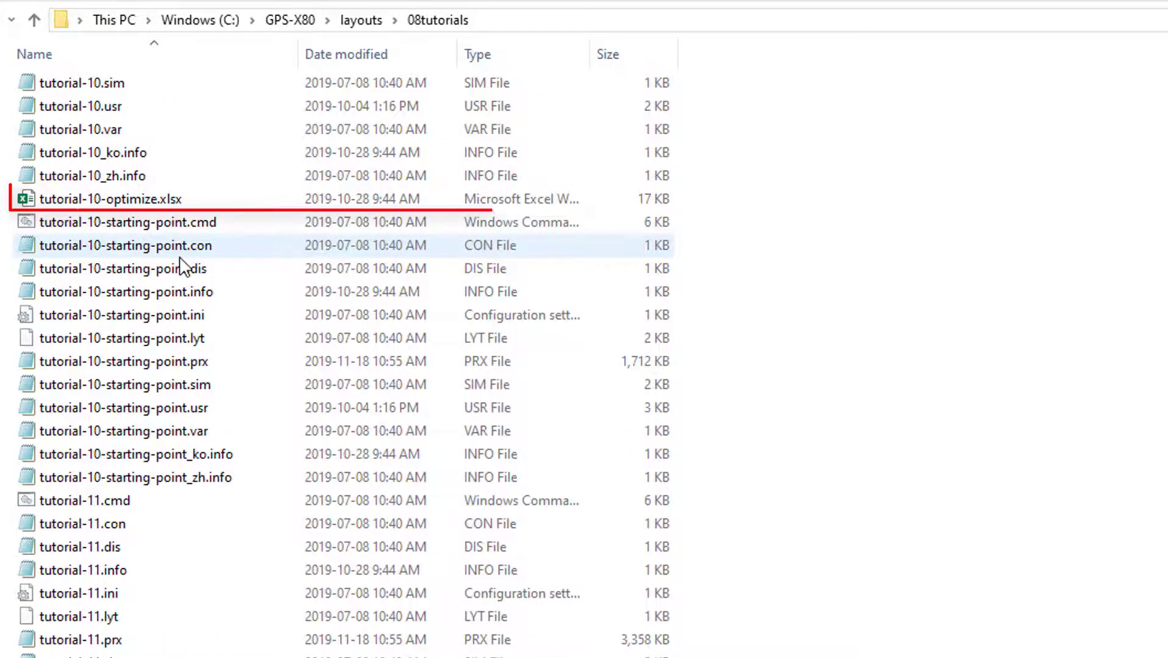
pyautogui.doubleClick(162, 204)
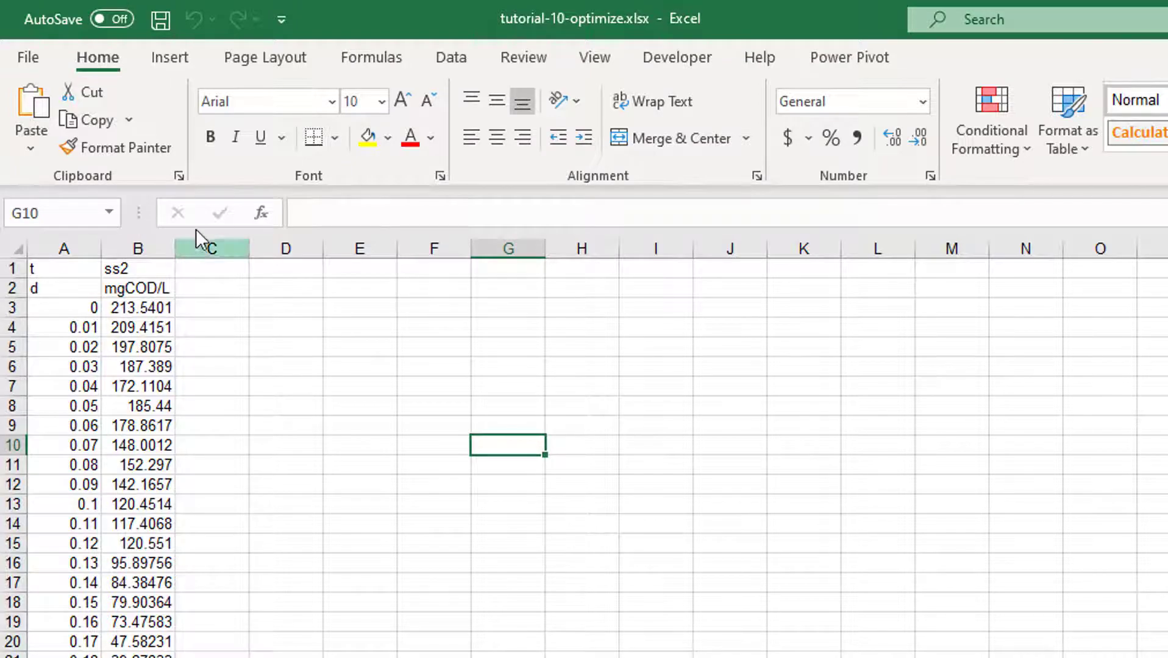
# Save a copy of the workbook as tutorial-10-optimize.xlsx in the Desktop folder GPS-X_V8.0_Tutorials
pyautogui.click(25, 58)
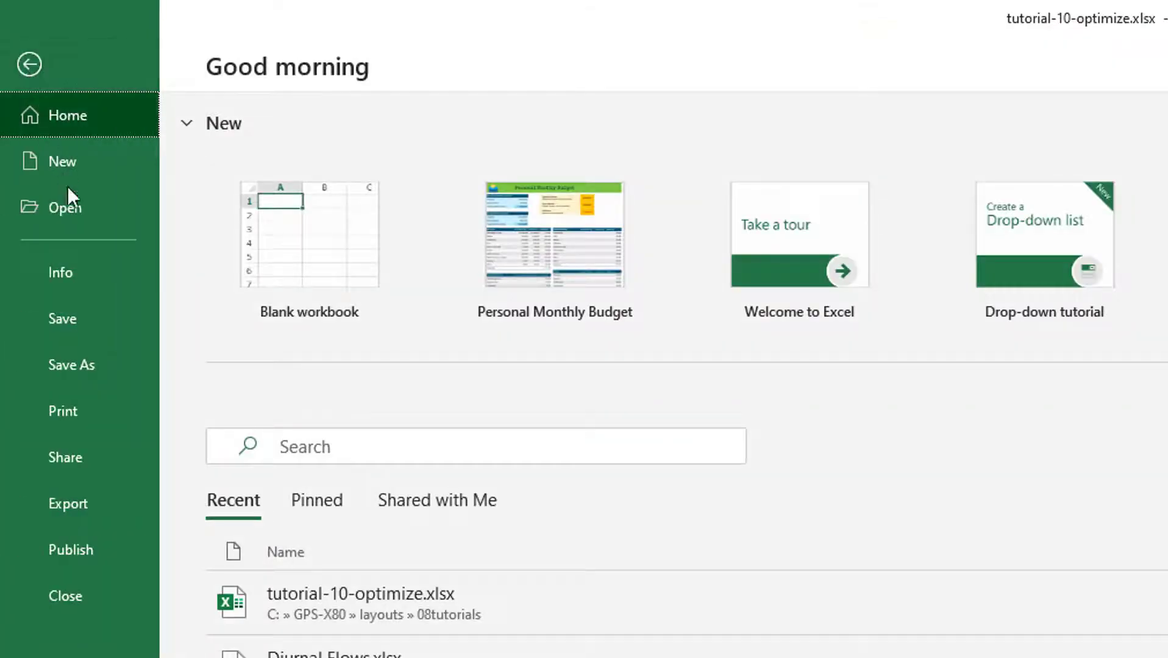
pyautogui.click(104, 363)
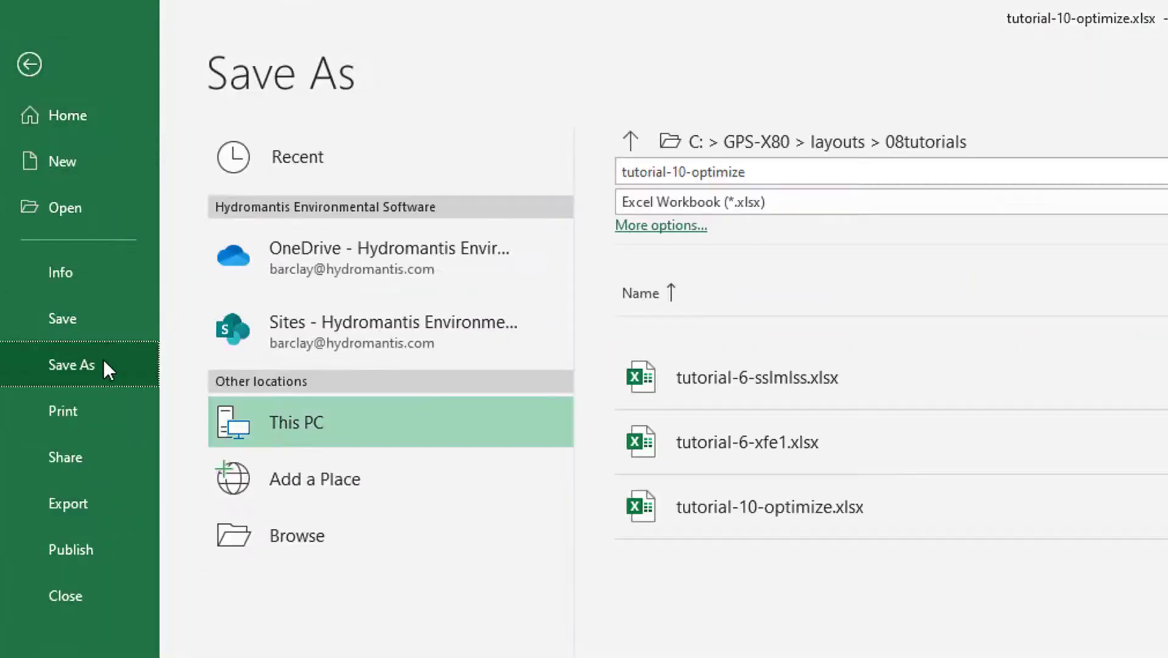
pyautogui.click(318, 427)
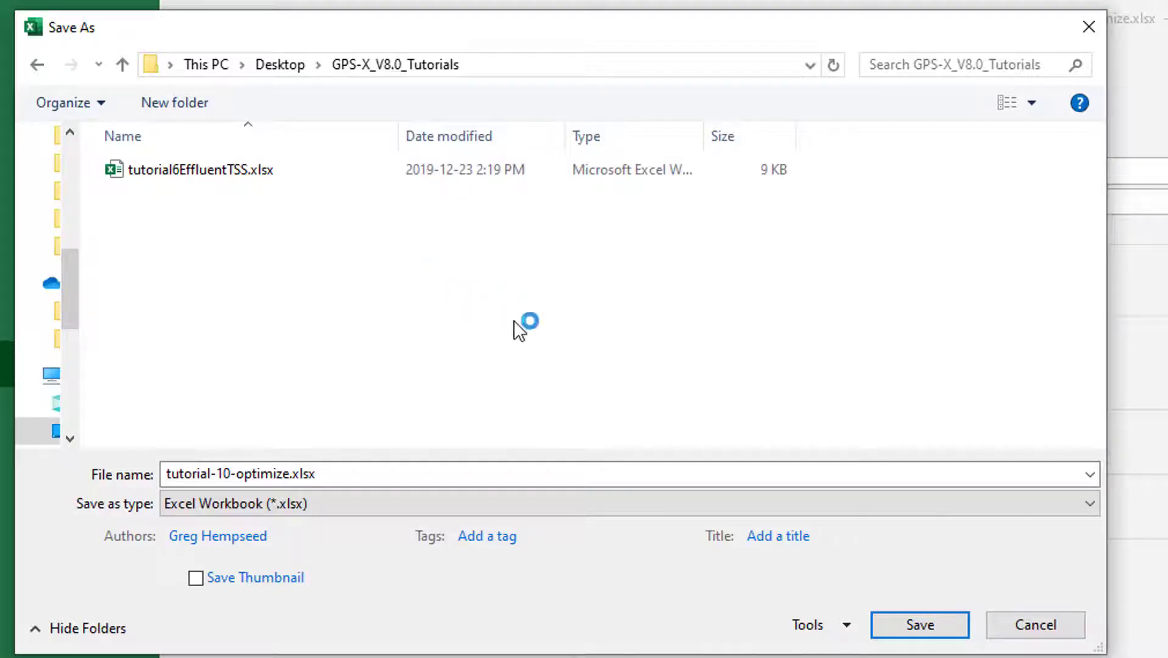
pyautogui.click(938, 619)
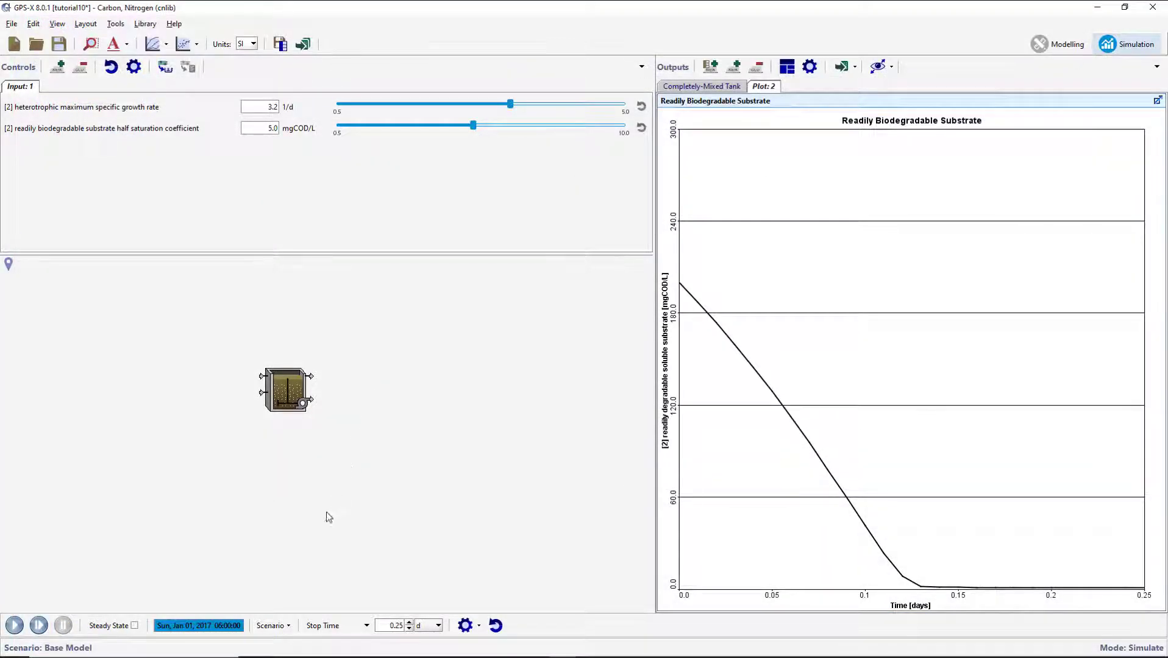
# In GPS-X, add tutorial-10-optimize.xlsx to the Base Model scenario's data files and rerun the simulation
pyautogui.click(289, 626)
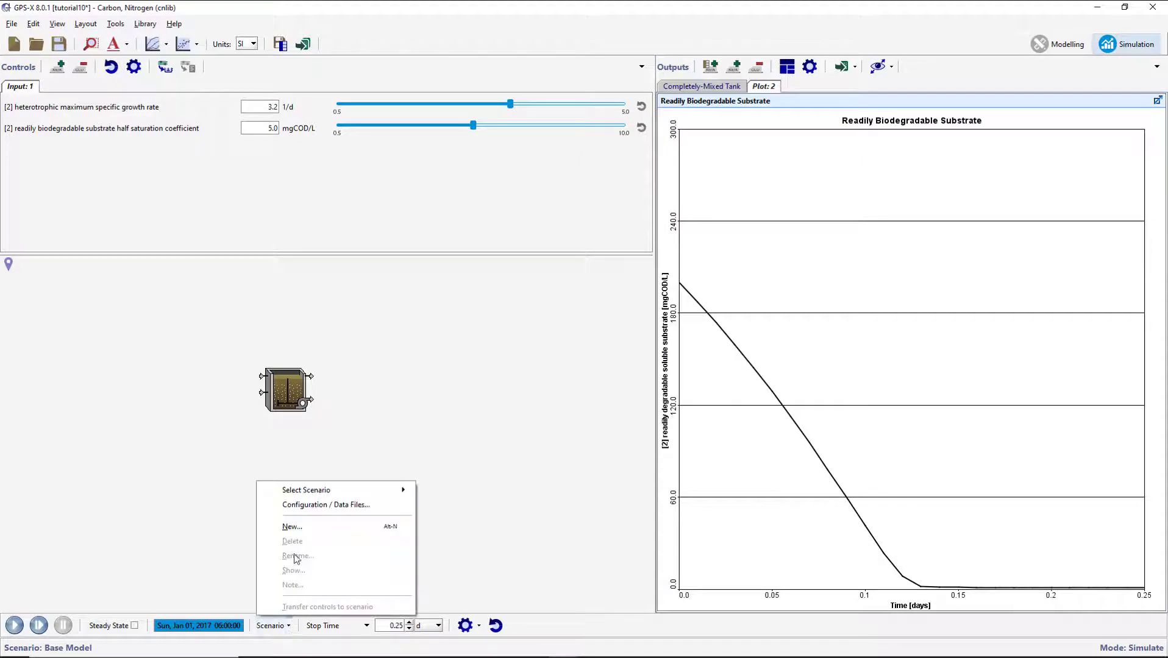
pyautogui.click(294, 509)
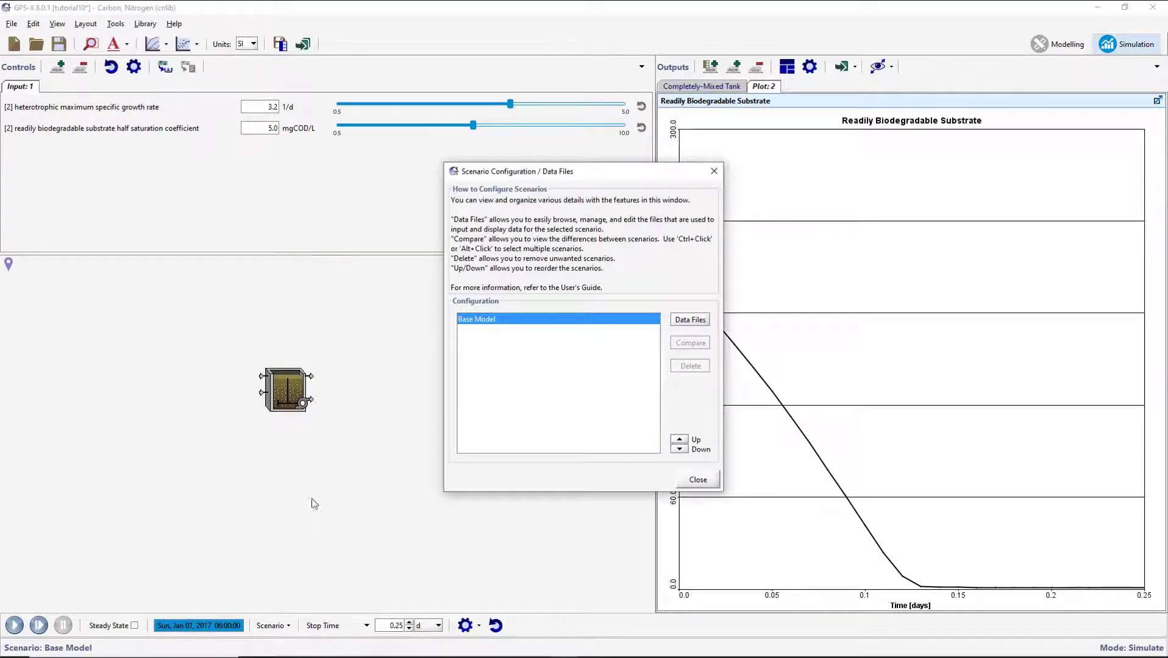
pyautogui.click(685, 322)
pyautogui.click(688, 328)
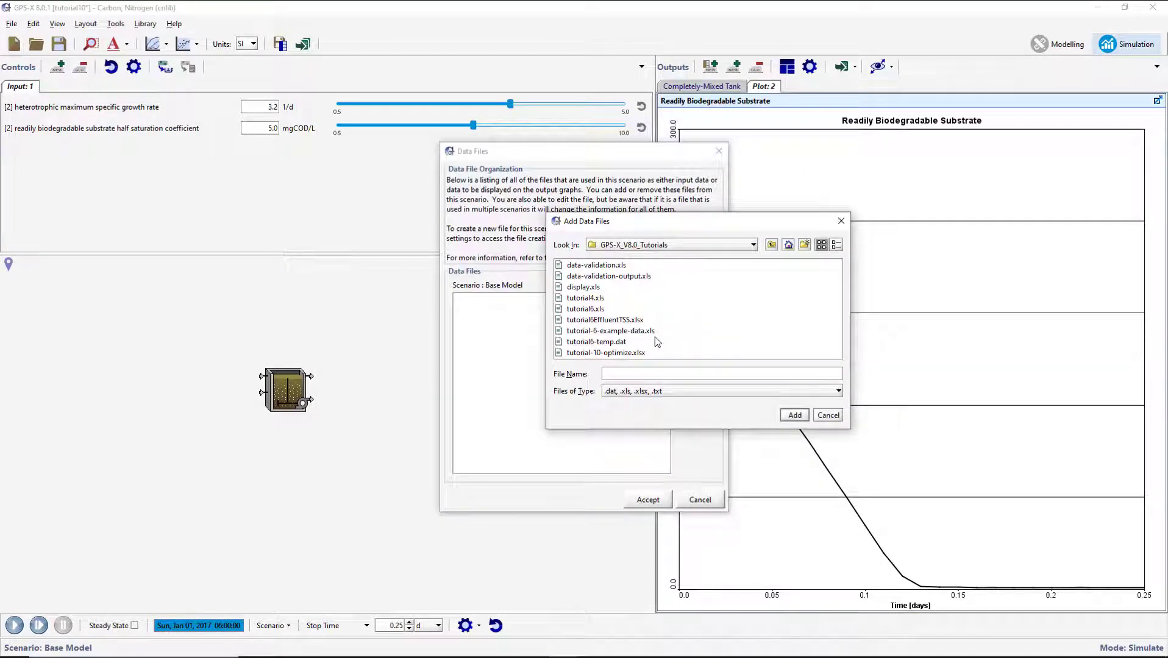
pyautogui.click(633, 353)
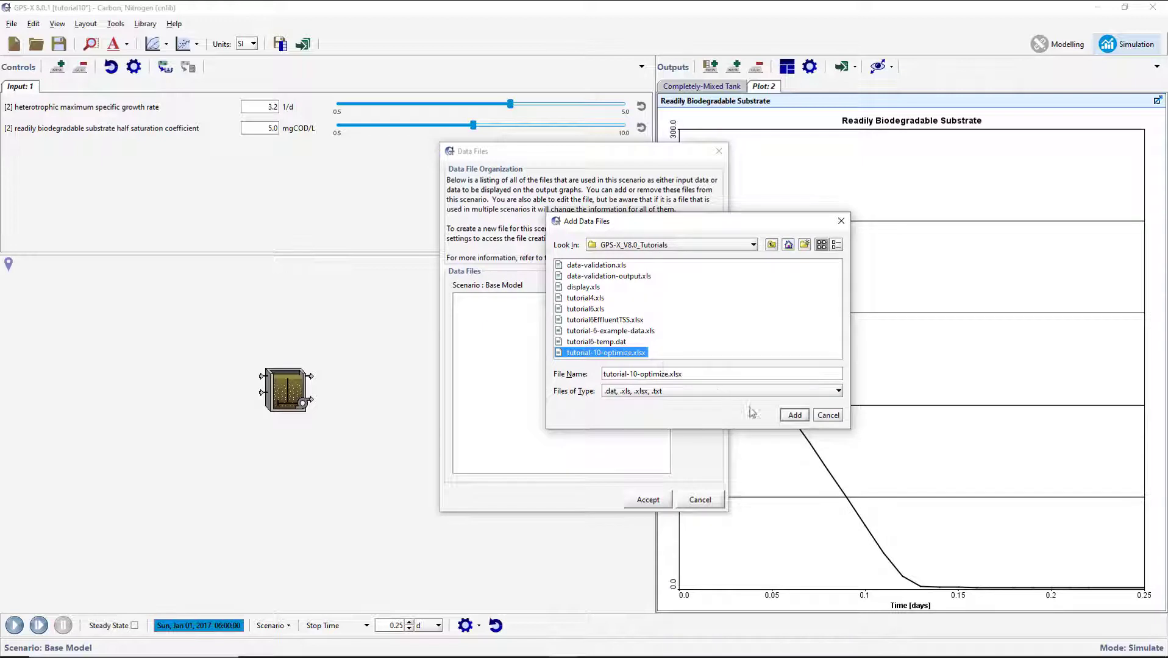
pyautogui.click(794, 417)
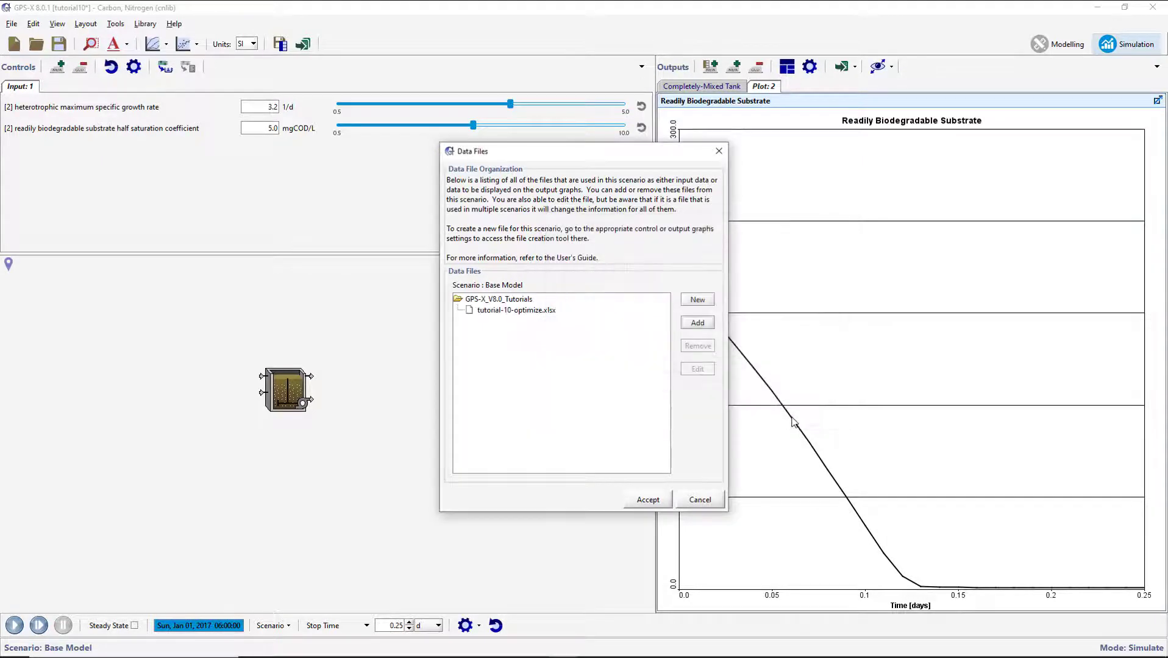
pyautogui.click(647, 500)
pyautogui.click(689, 484)
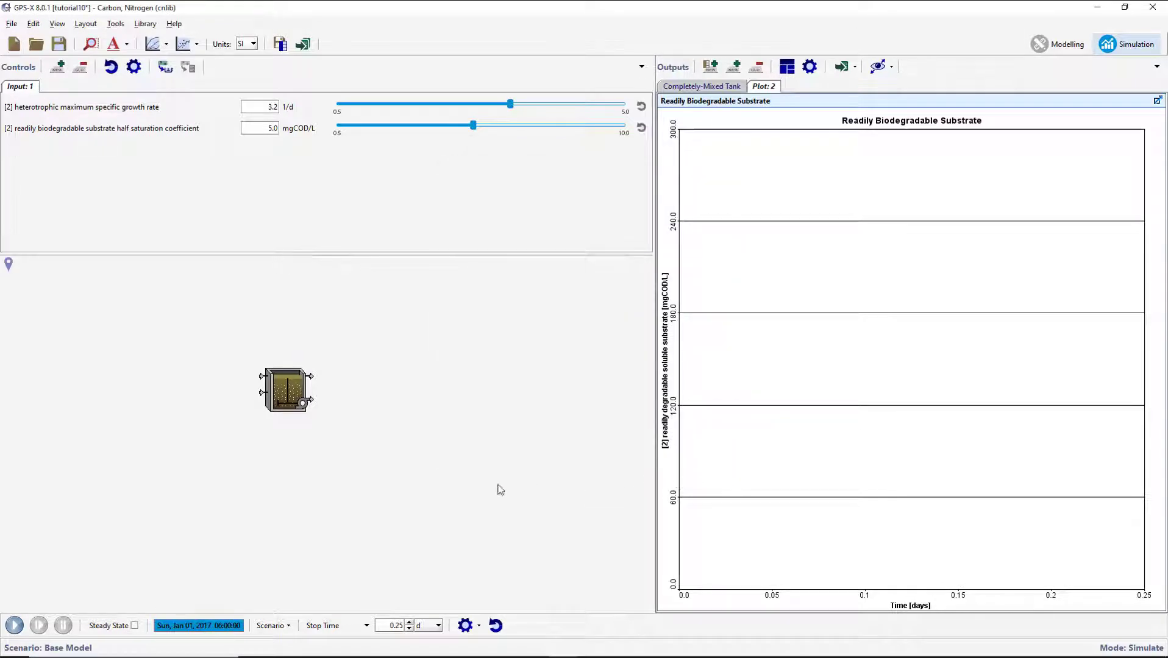
pyautogui.click(17, 628)
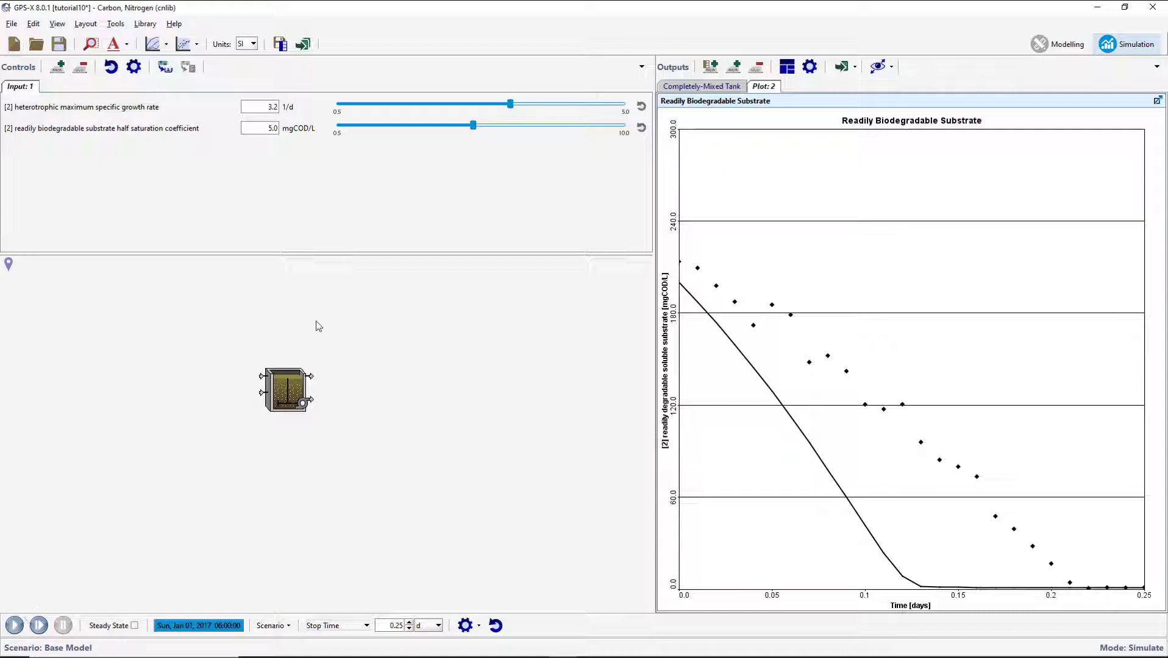
# Try a half saturation coefficient of 2.9985 mgCOD/L and a heterotrophic maximum specific growth rate of 1.7465 1/d, rerunning the simulation after each change
pyautogui.moveTo(473, 125); pyautogui.dragTo(412, 126)
pyautogui.click(15, 626)
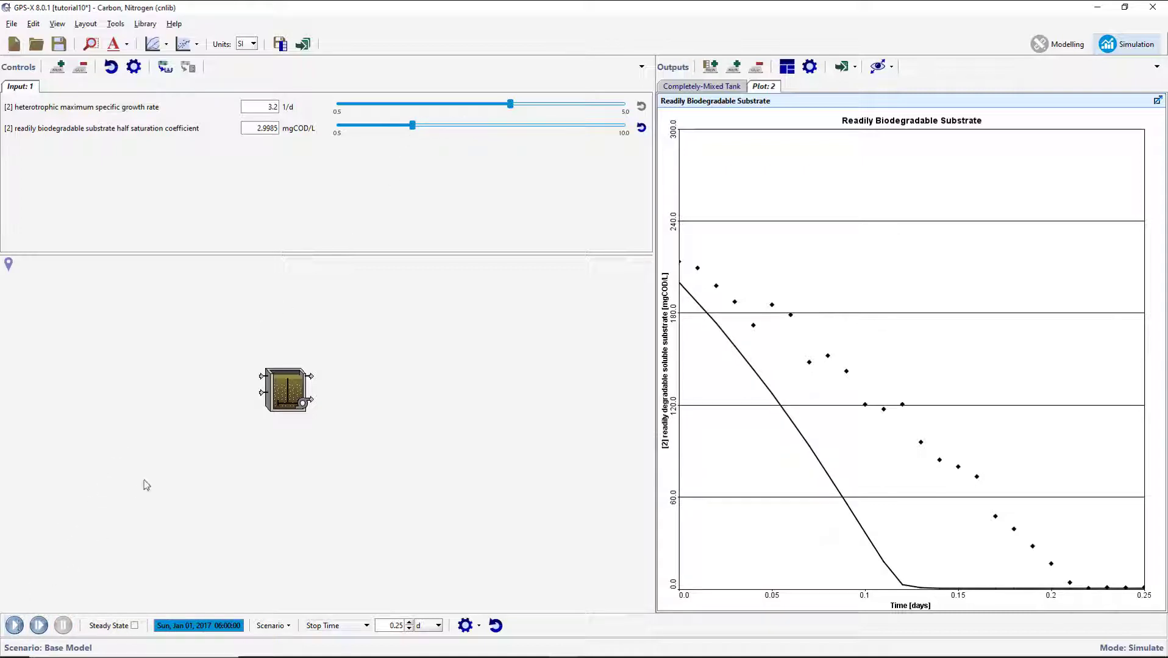
pyautogui.moveTo(508, 104); pyautogui.dragTo(416, 104)
pyautogui.click(15, 626)
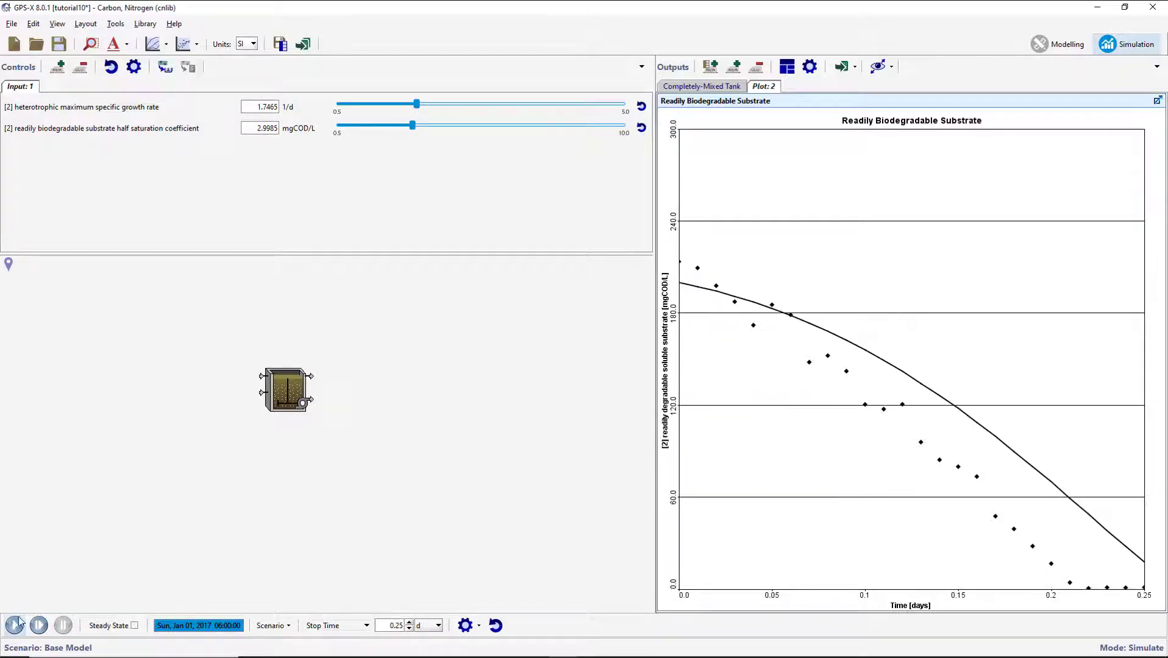
# Try heterotrophic maximum specific growth rates of 1.3415 and 1.778 1/d, rerunning the simulation for each
pyautogui.moveTo(417, 105); pyautogui.dragTo(390, 104)
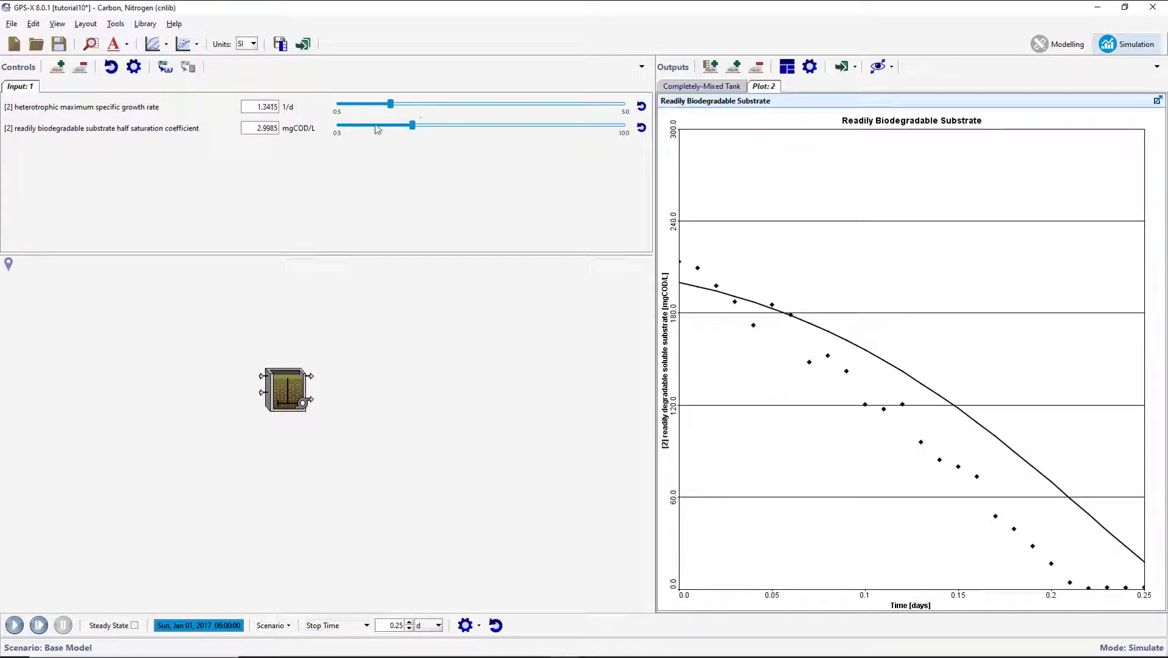
pyautogui.click(15, 626)
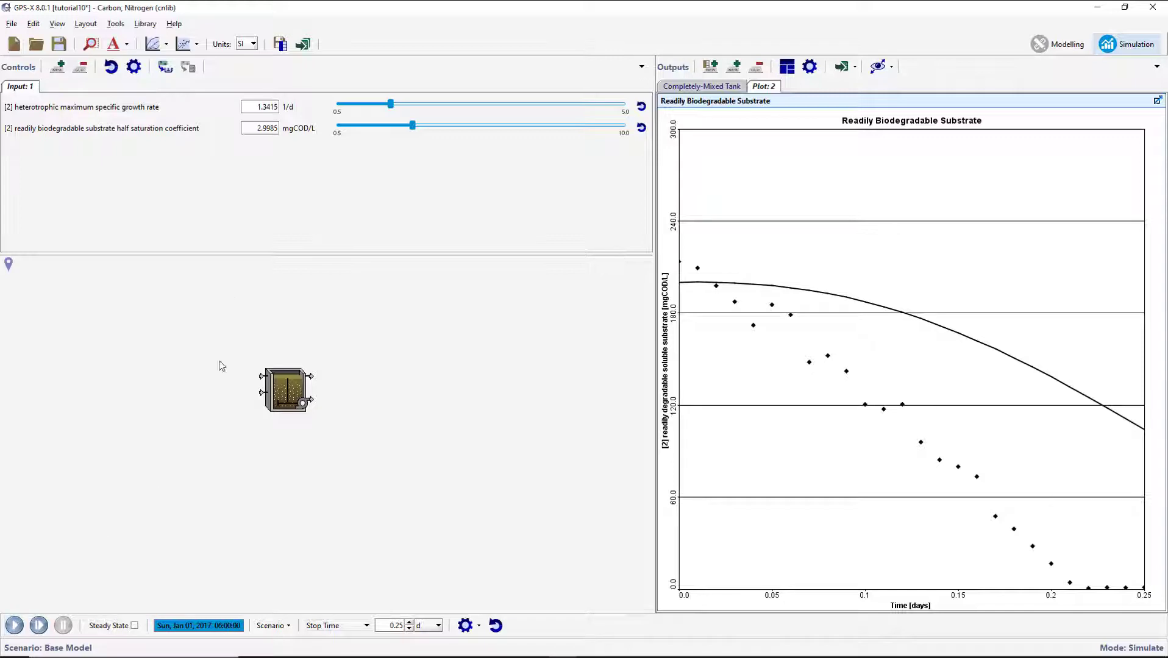
pyautogui.moveTo(390, 104); pyautogui.dragTo(418, 104)
pyautogui.click(15, 626)
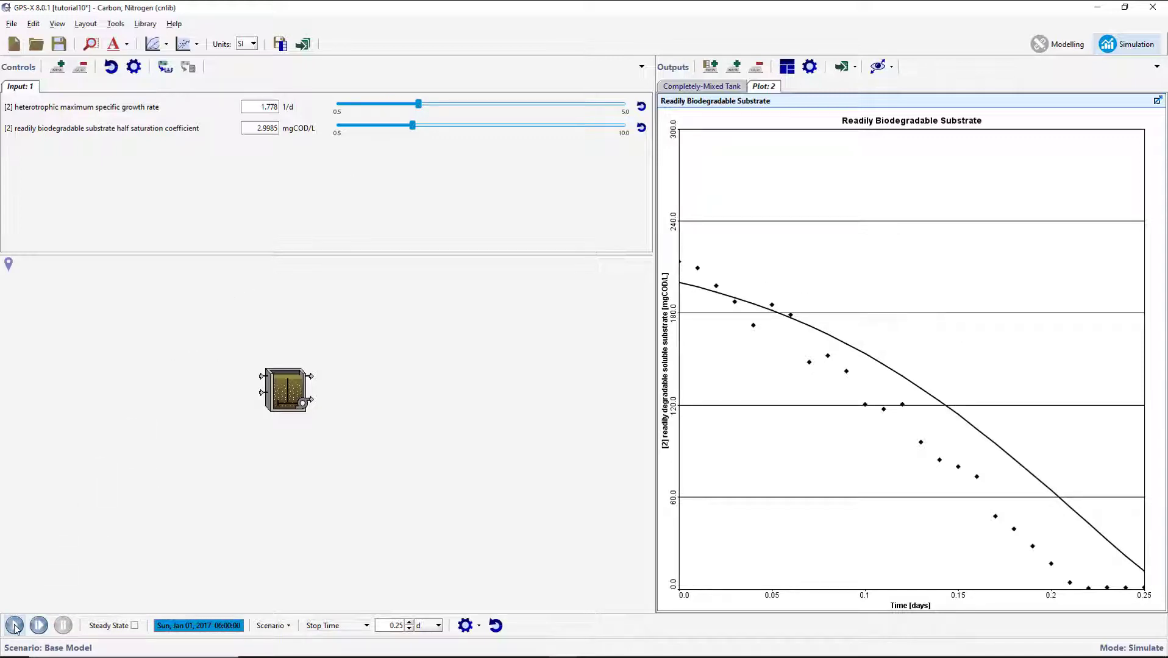
# Try readily biodegradable substrate half saturation coefficients of 4.528 and 1.602 mgCOD/L, rerunning the simulation for each
pyautogui.moveTo(412, 126); pyautogui.dragTo(458, 126)
pyautogui.click(14, 625)
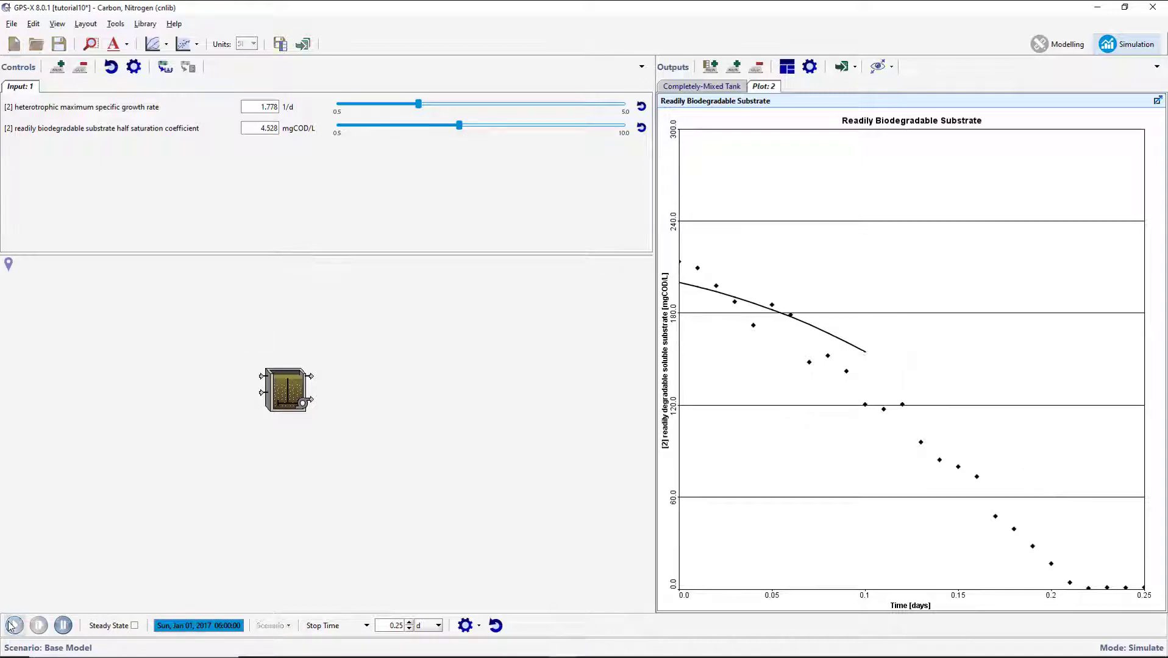
pyautogui.moveTo(459, 126); pyautogui.dragTo(368, 138)
pyautogui.click(15, 626)
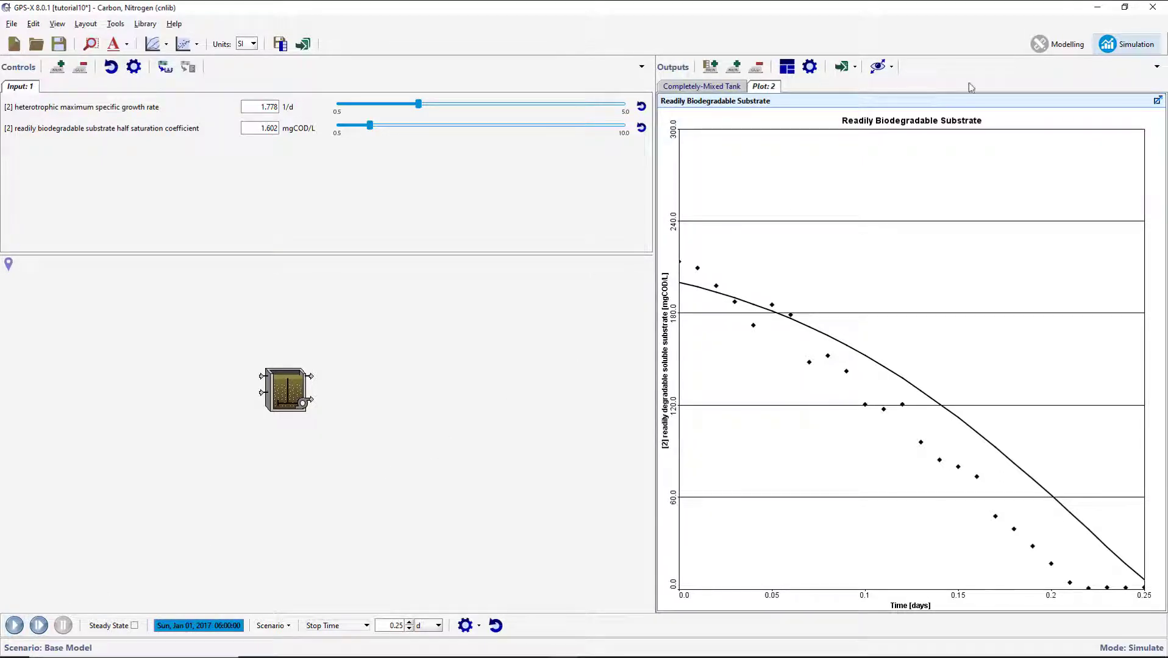
# In Modelling mode, start the optimizer setup and choose the completely-mixed tank's readily degradable soluble substrate concentration as the target
pyautogui.click(1038, 47)
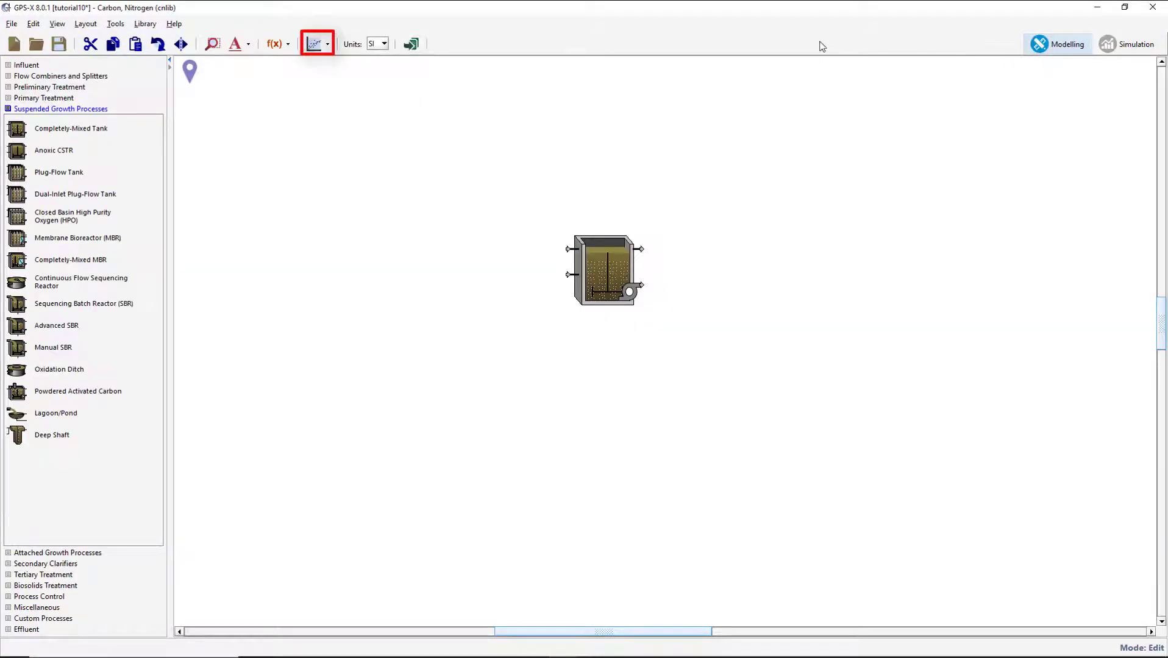
pyautogui.click(326, 45)
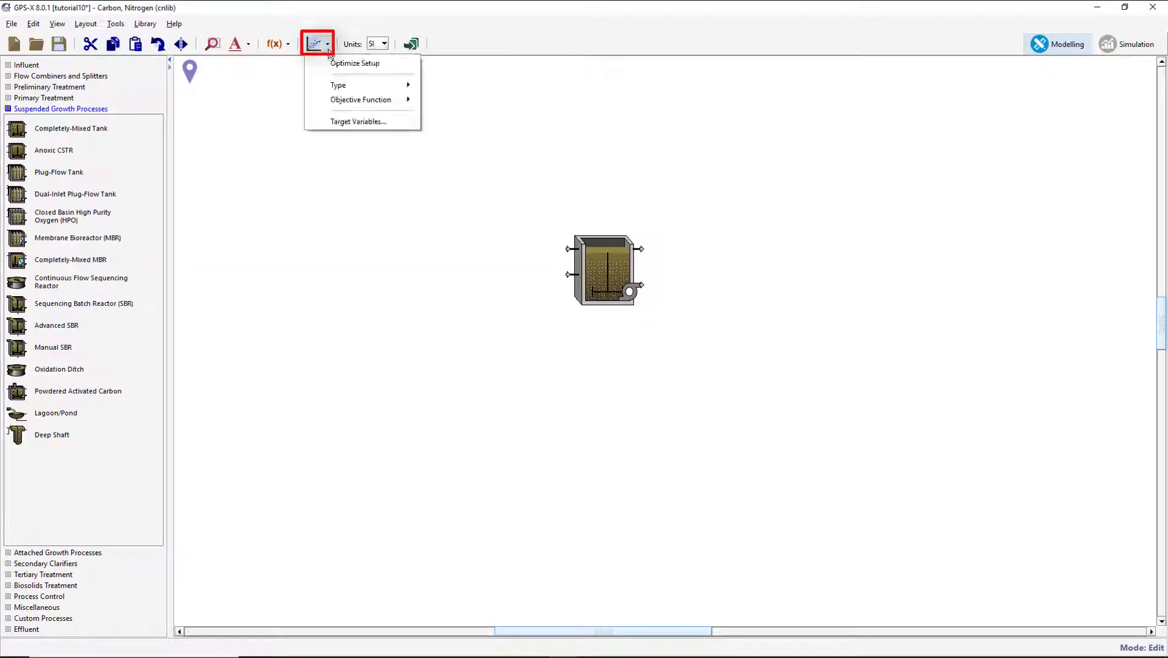
pyautogui.click(331, 64)
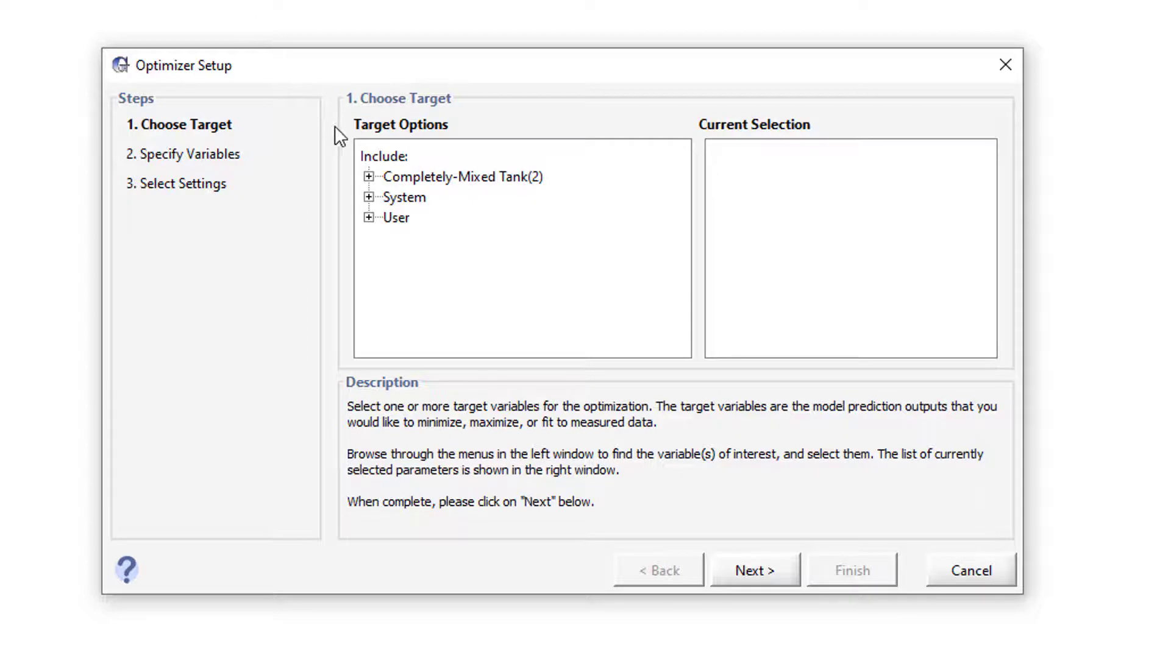
pyautogui.click(369, 177)
pyautogui.click(392, 195)
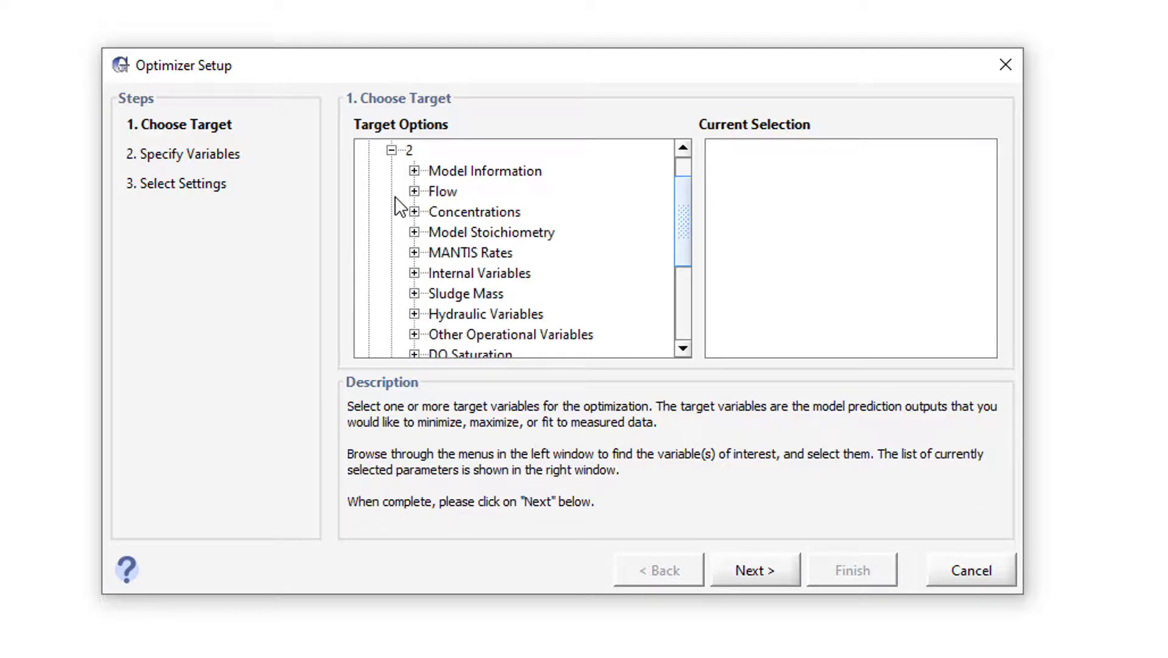
pyautogui.click(413, 211)
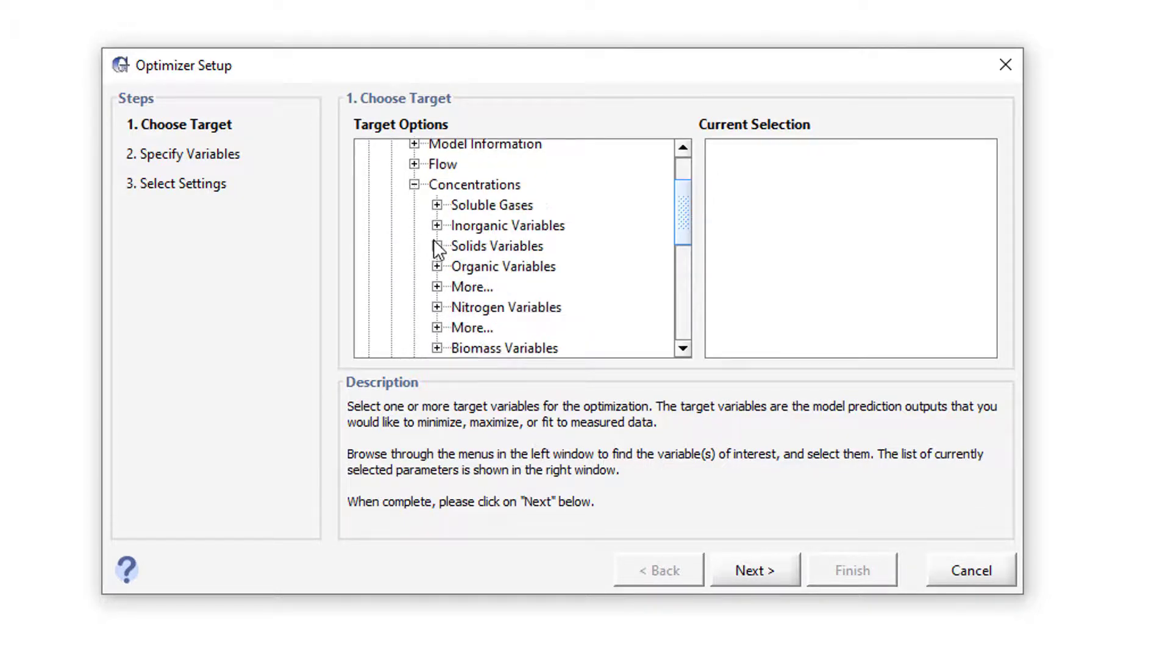
pyautogui.click(437, 287)
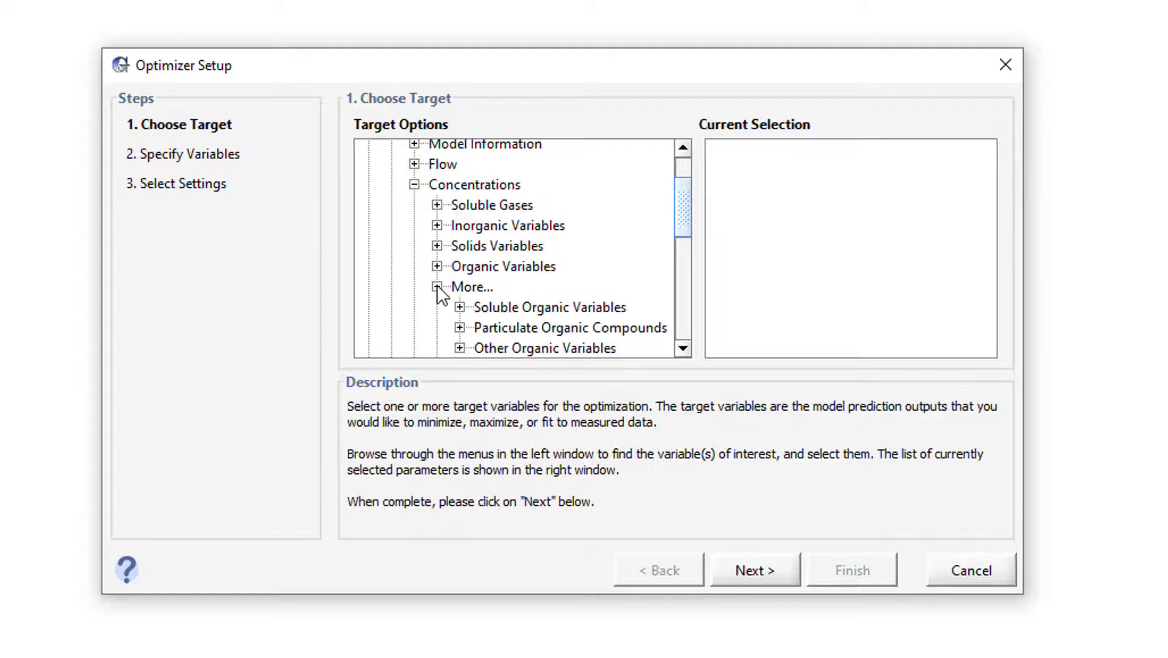
pyautogui.click(460, 308)
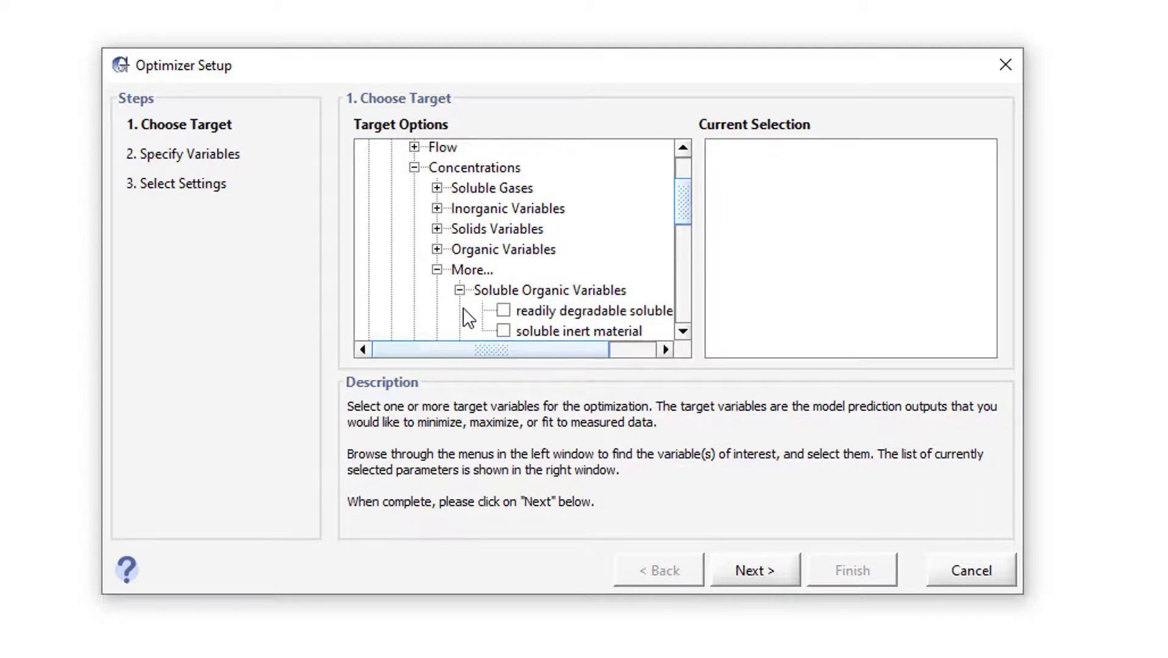
pyautogui.click(504, 311)
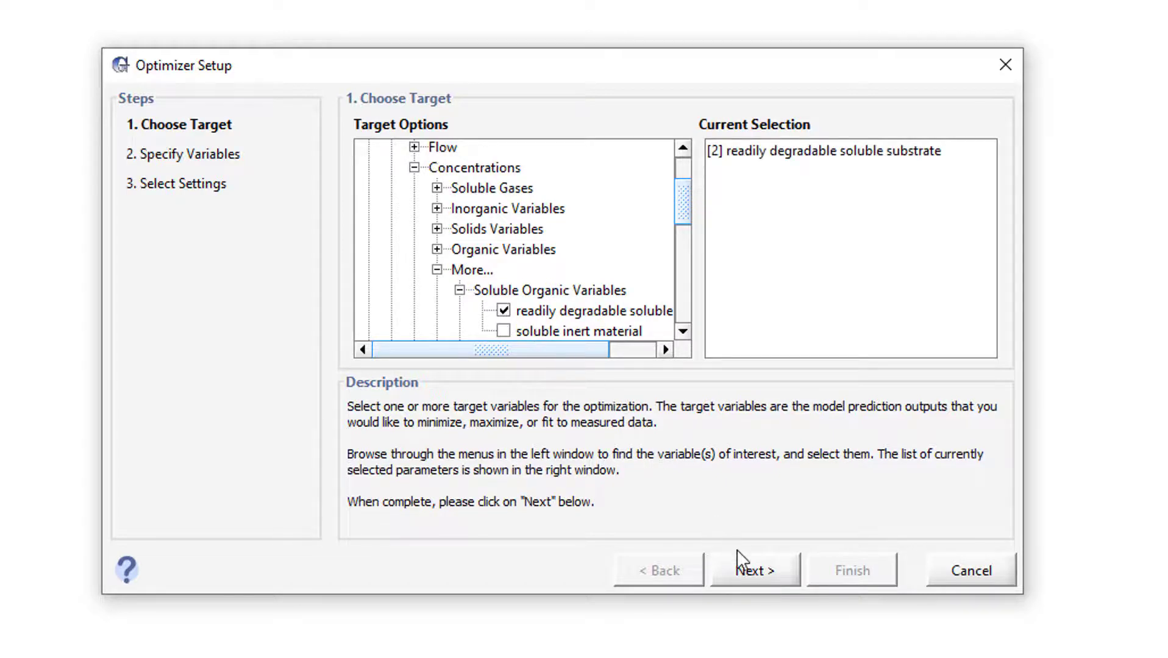
pyautogui.click(749, 571)
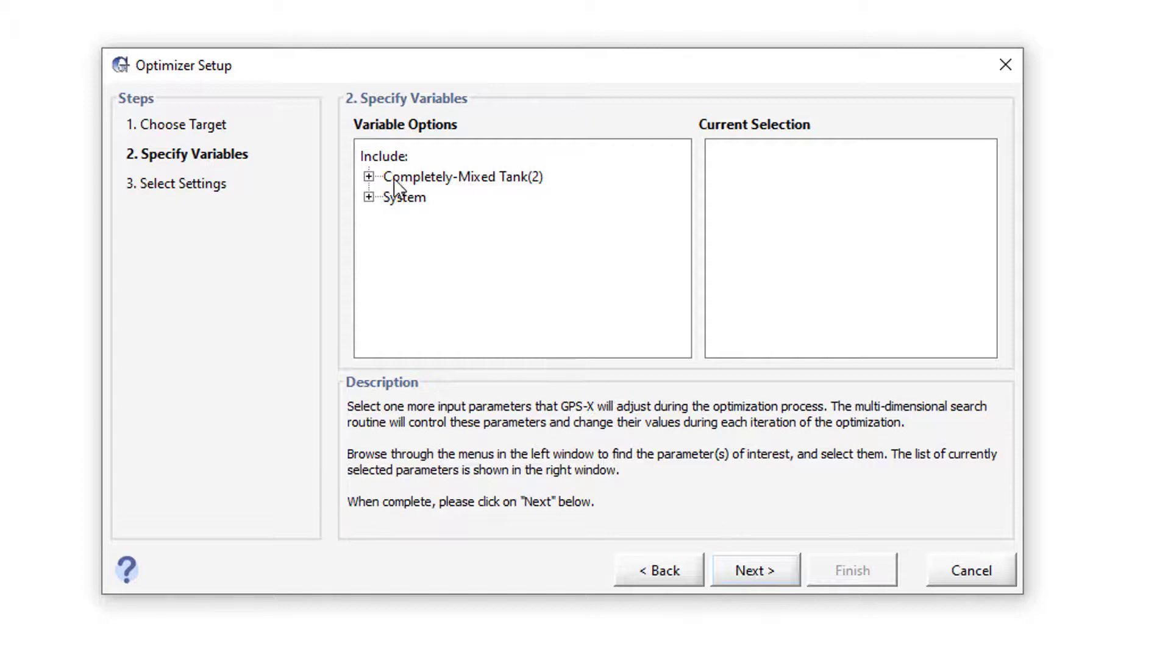
# Specify the tank's heterotrophic maximum specific growth rate and readily biodegradable substrate half saturation coefficient as the optimization variables
pyautogui.click(368, 177)
pyautogui.click(392, 278)
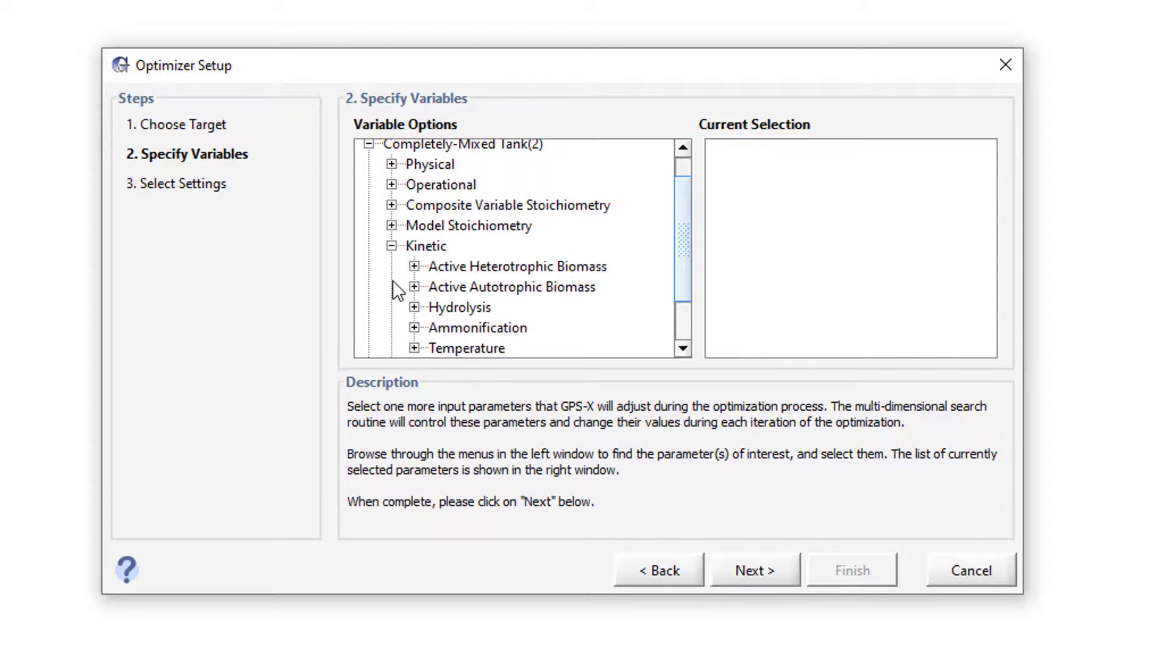
pyautogui.click(415, 267)
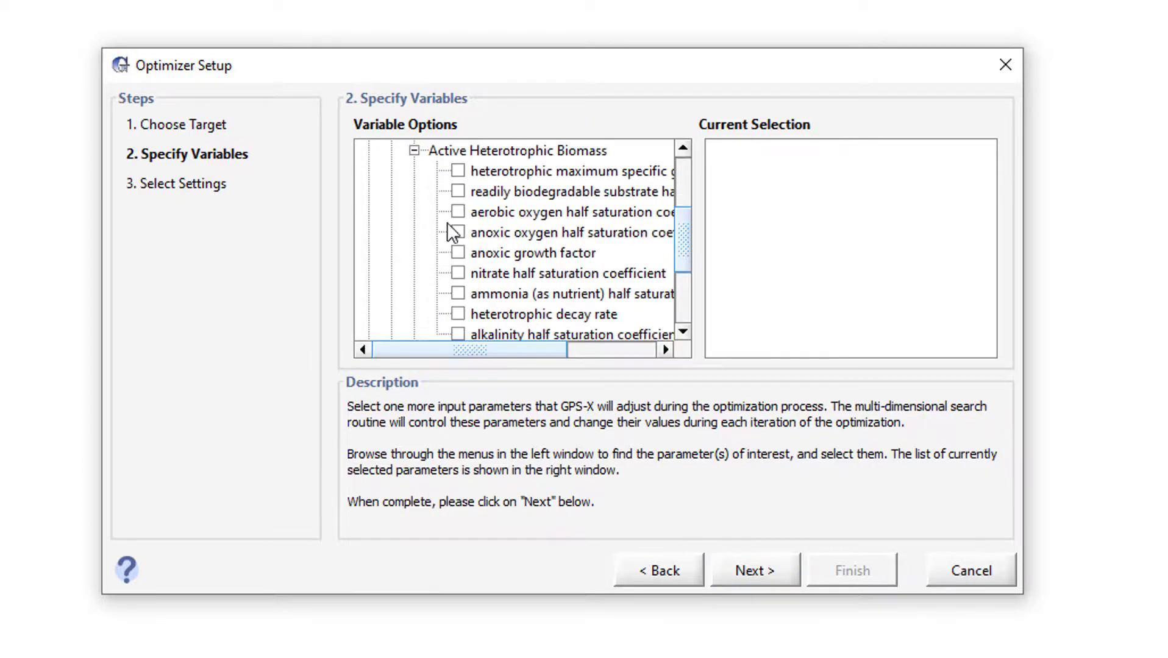
pyautogui.click(458, 171)
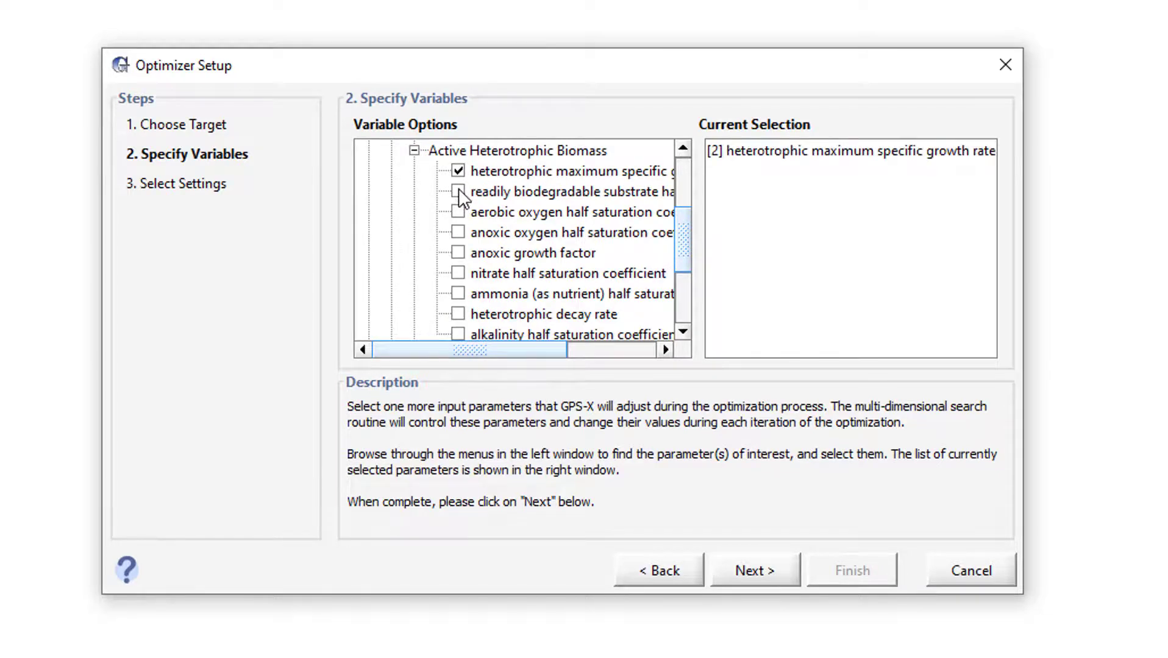
pyautogui.click(458, 192)
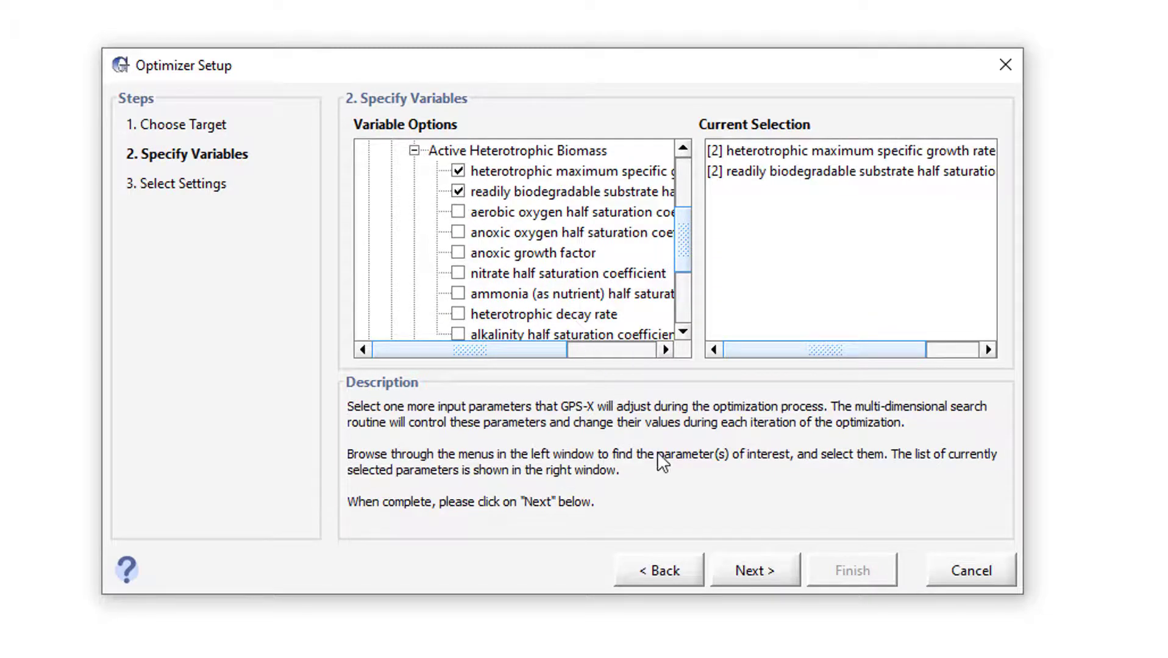
pyautogui.click(745, 568)
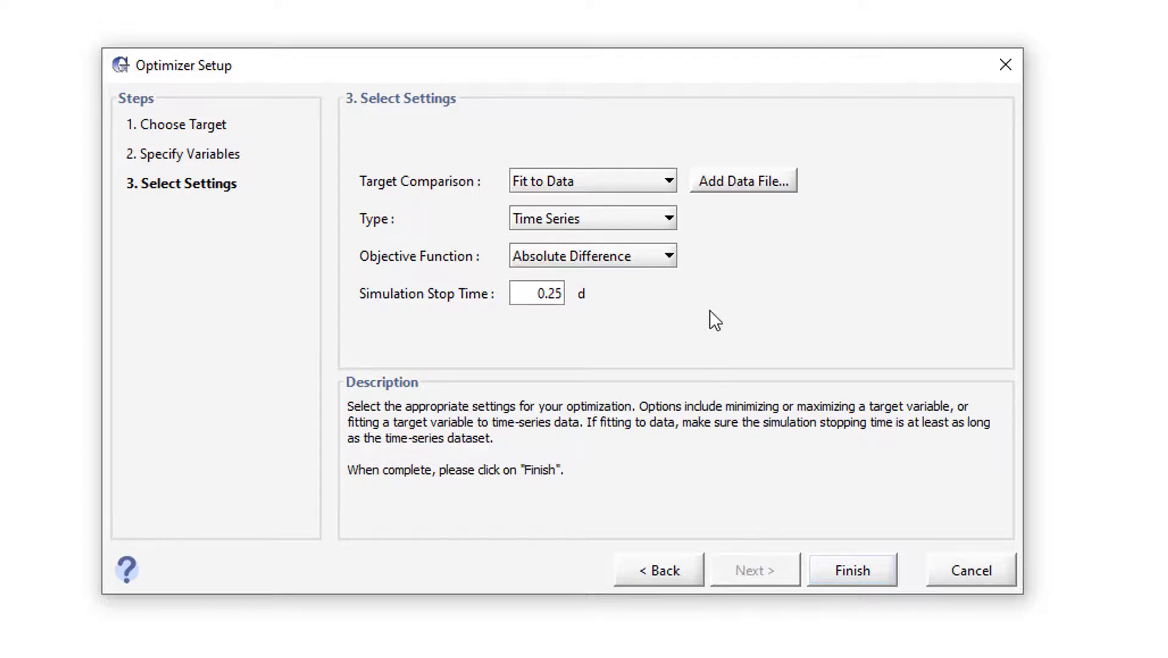
# Set the optimization's objective function to Maximum Likelihood and finish the optimizer setup
pyautogui.click(668, 254)
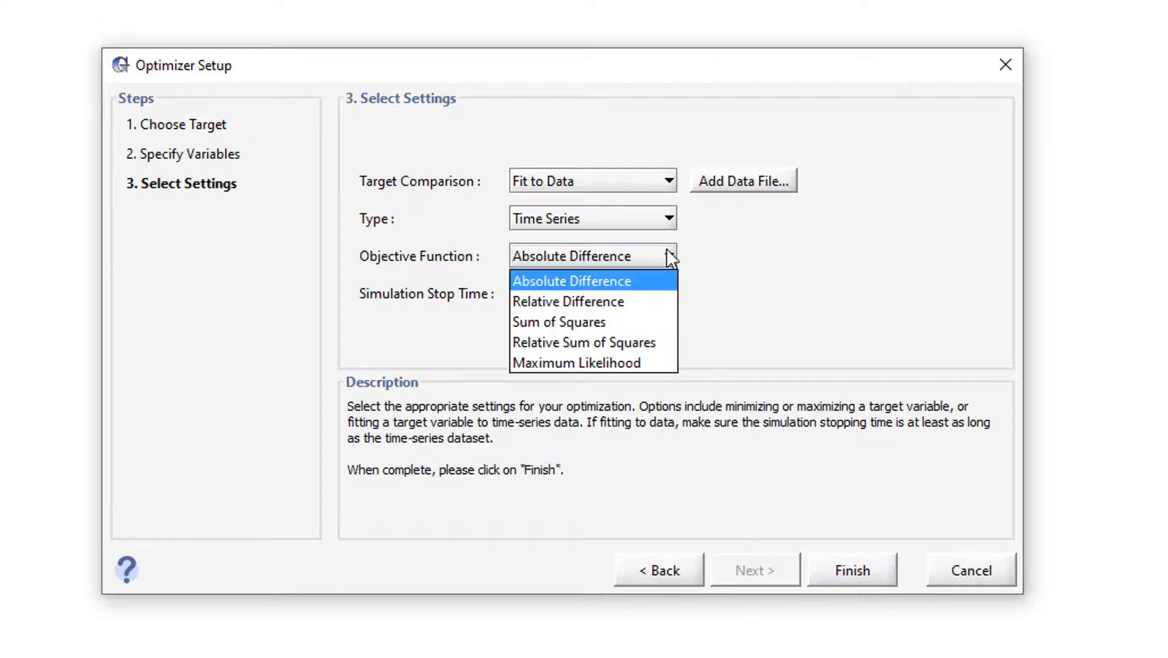
pyautogui.click(657, 365)
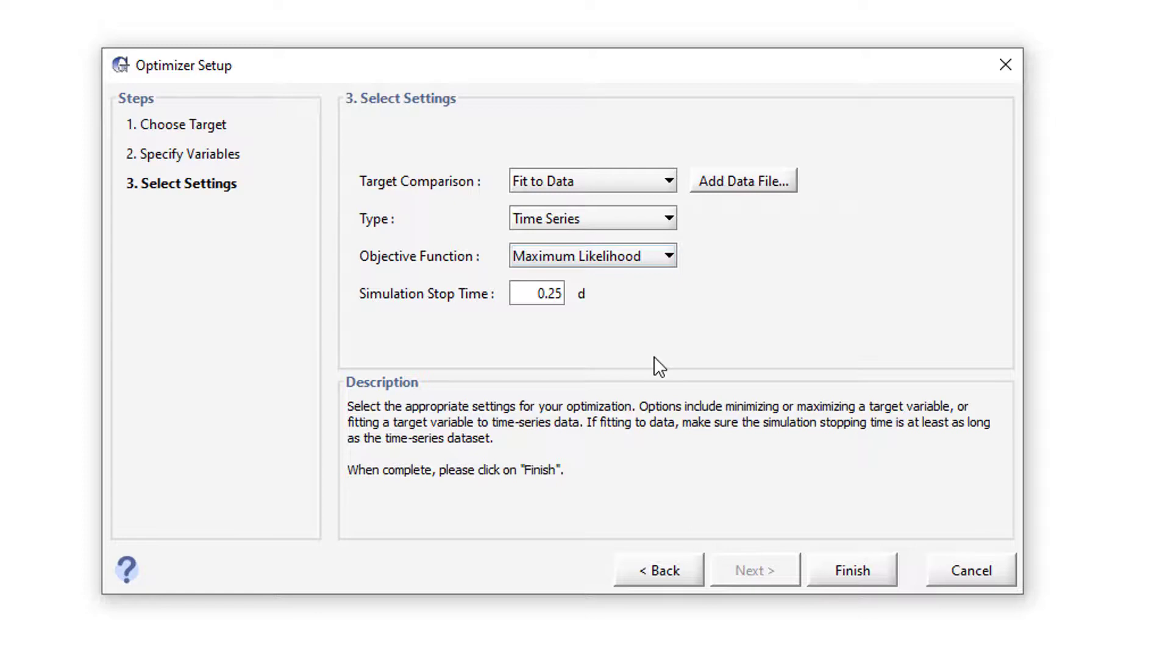
pyautogui.click(852, 571)
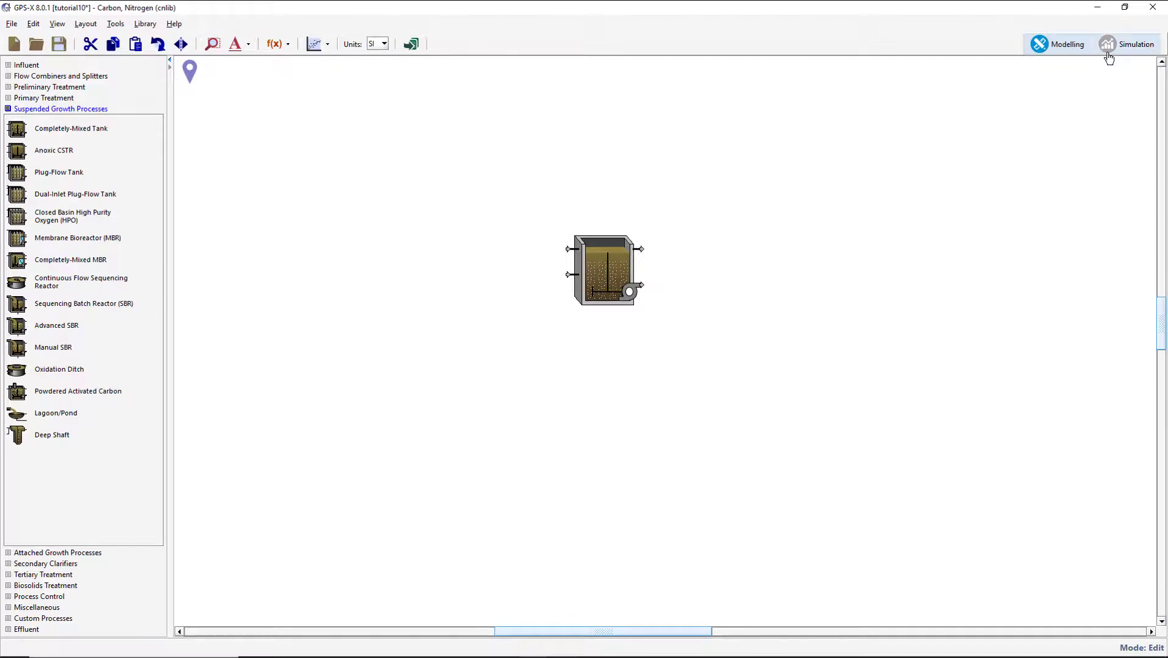
# Return to Simulation mode, show the optimization parameters, turn on Optimize Mode and run the optimization
pyautogui.click(1107, 54)
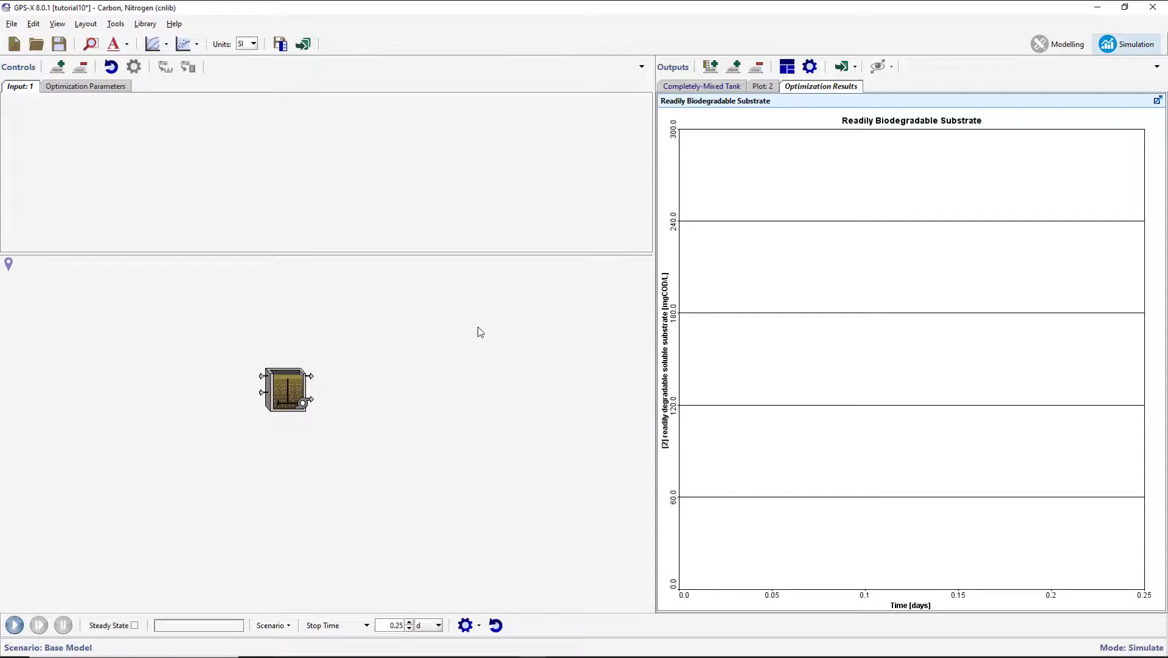
pyautogui.click(90, 88)
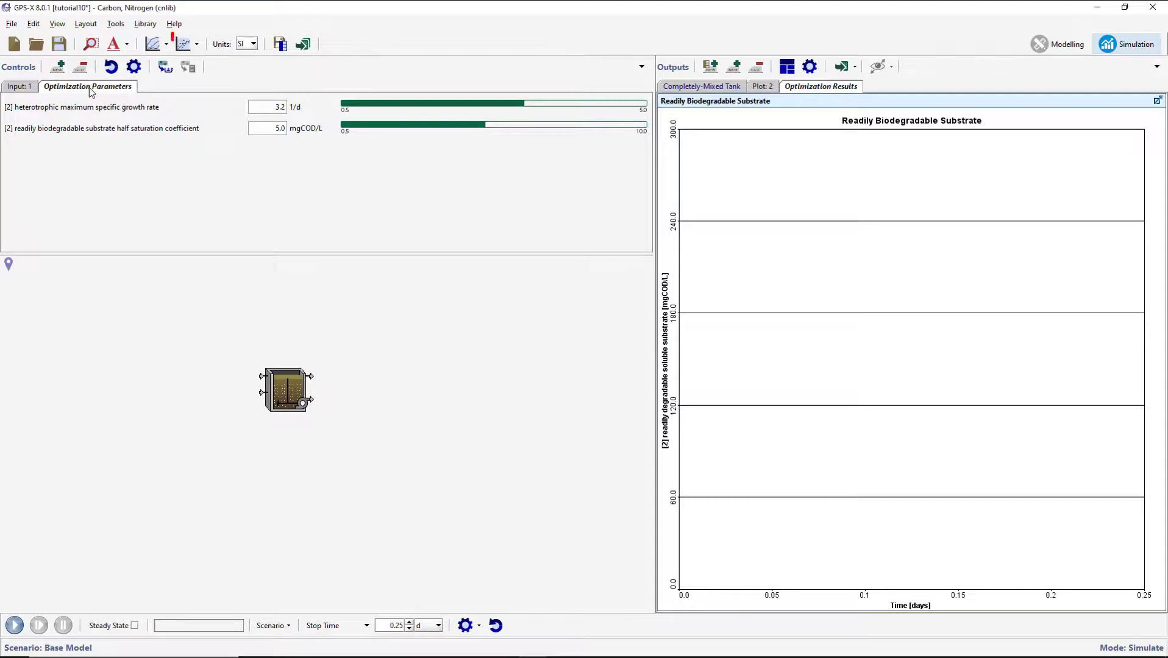
pyautogui.click(196, 43)
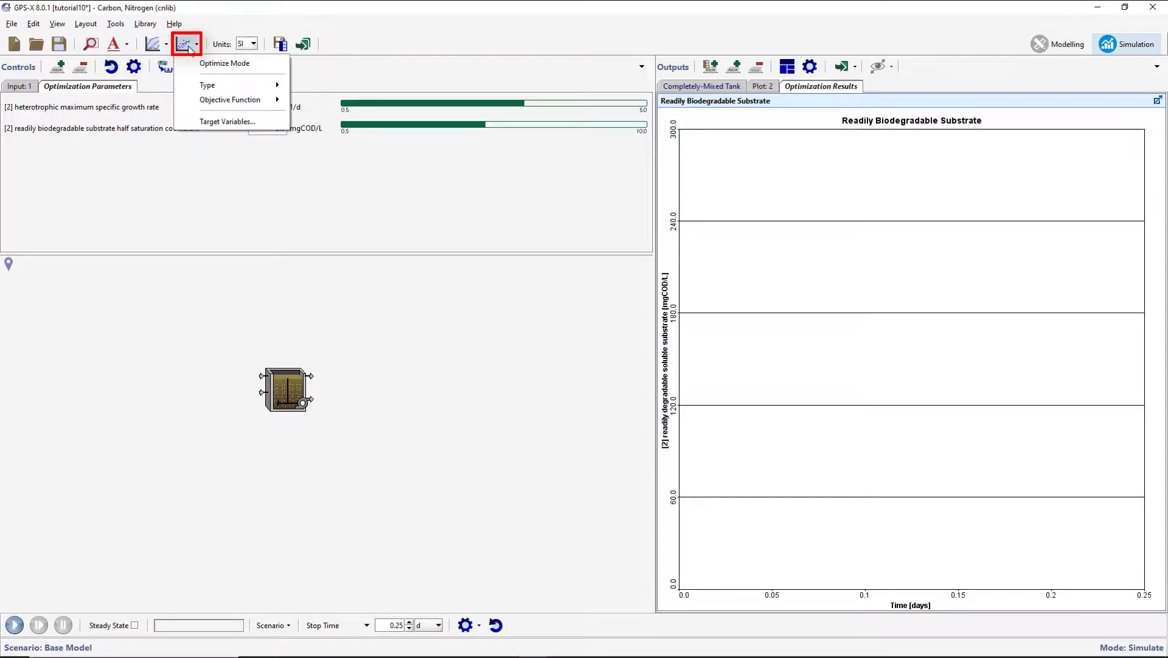
pyautogui.click(201, 65)
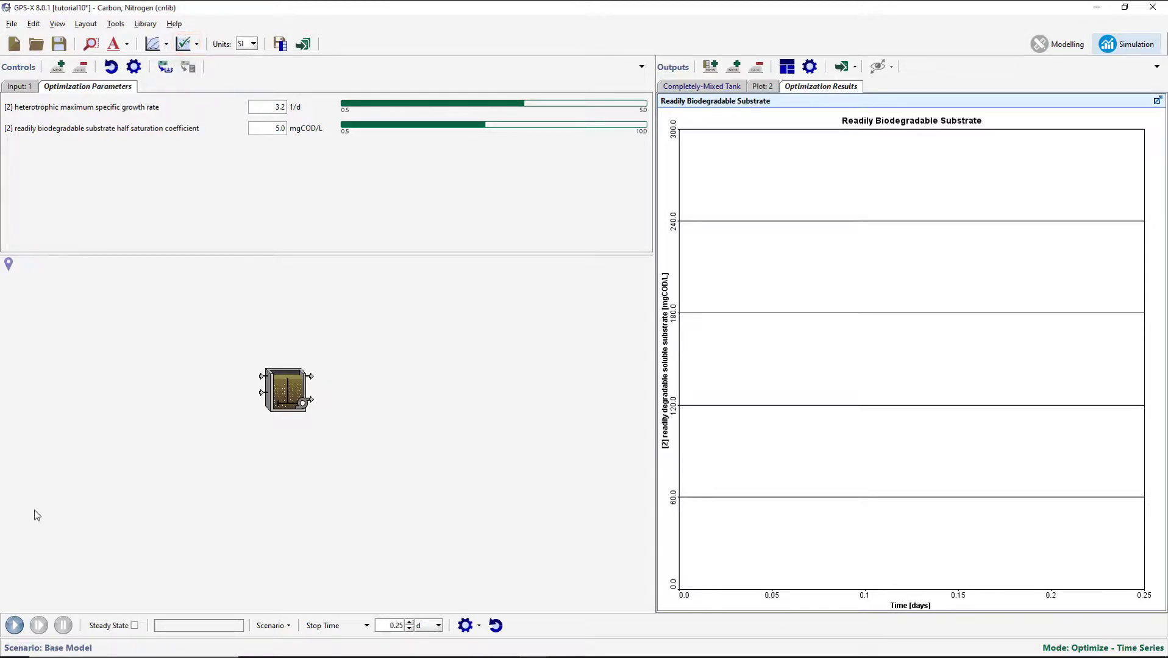
pyautogui.click(14, 625)
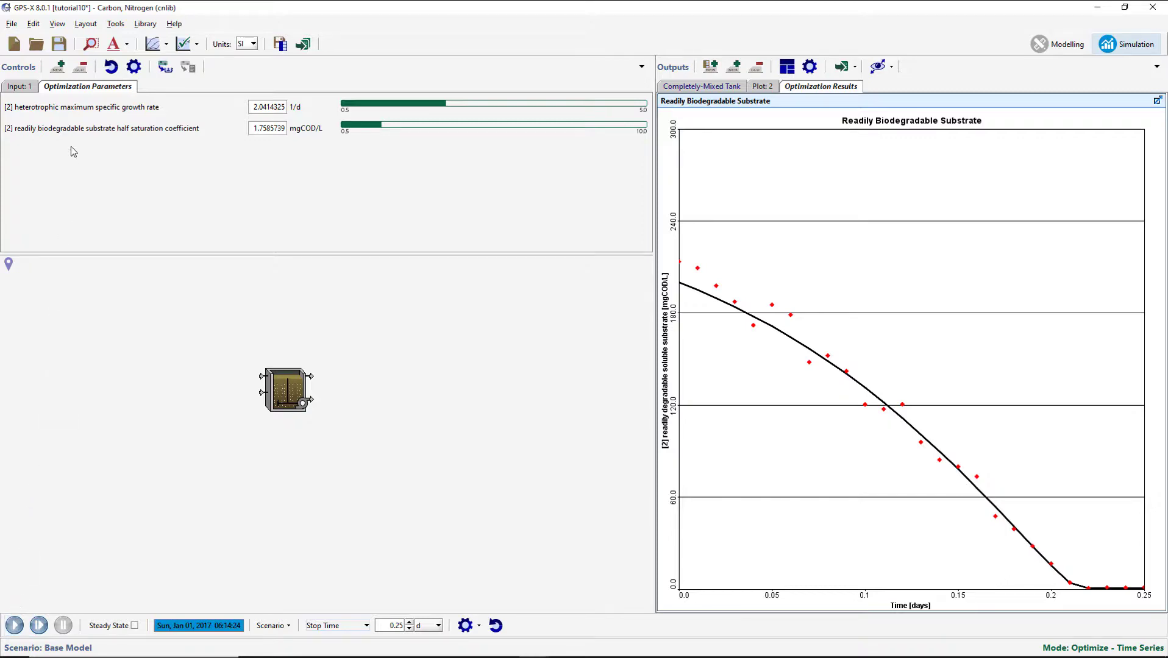
# Examine the number of runs displayed for analyze/optimize in the input/output preferences, and accept the preferences
pyautogui.click(58, 24)
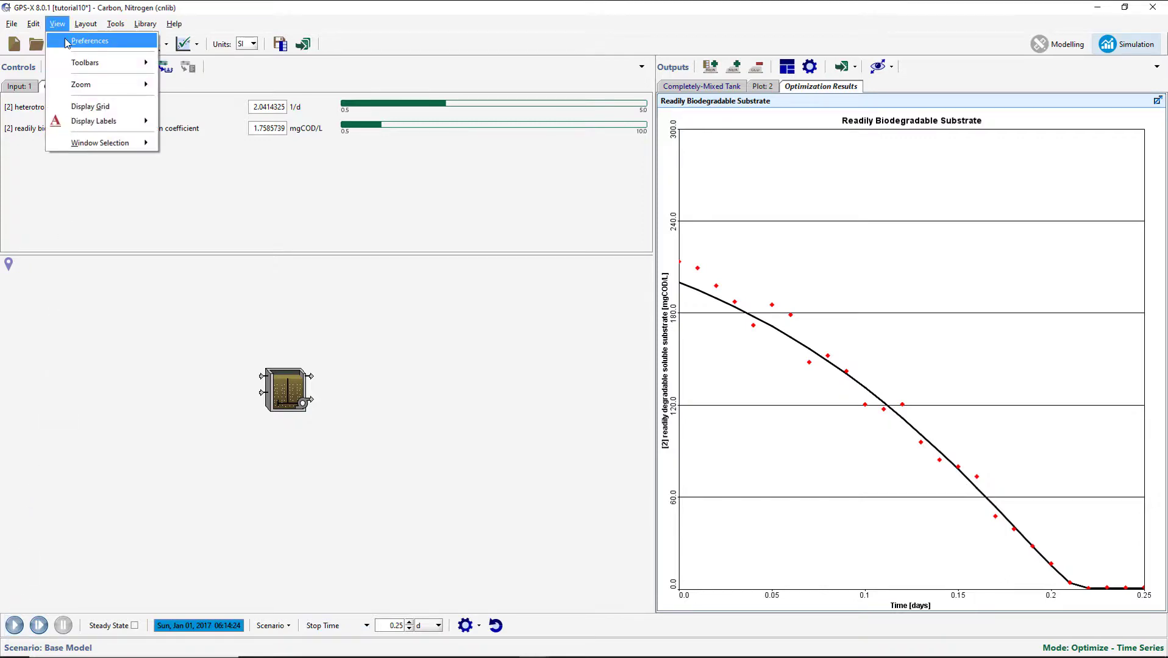
pyautogui.click(67, 39)
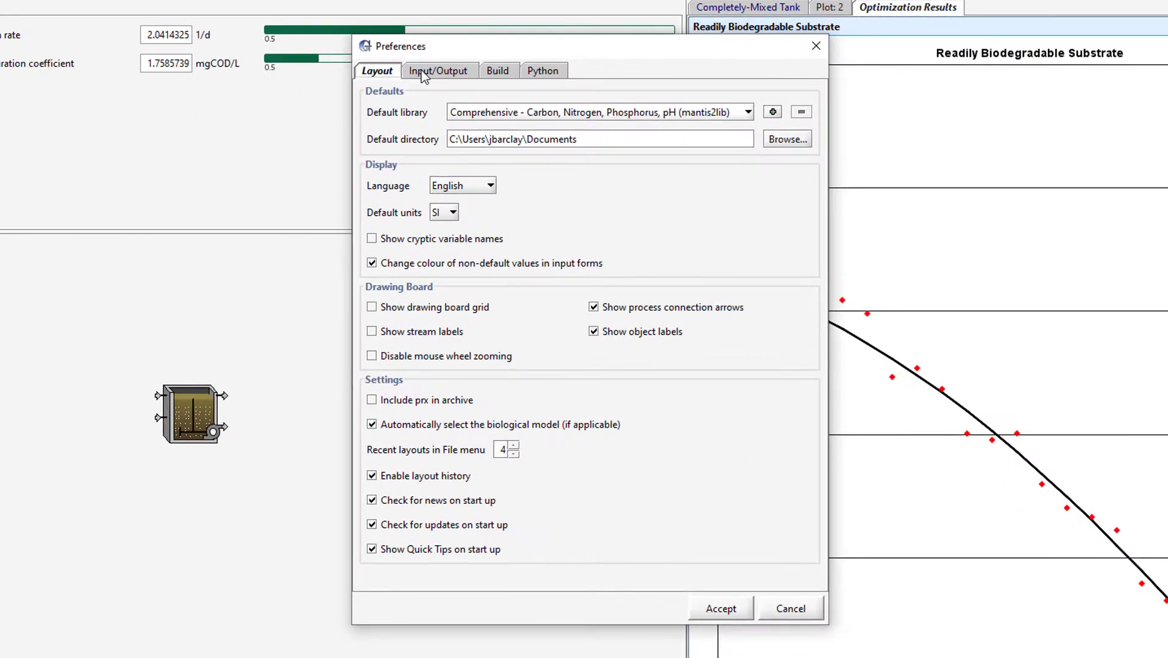
pyautogui.click(458, 134)
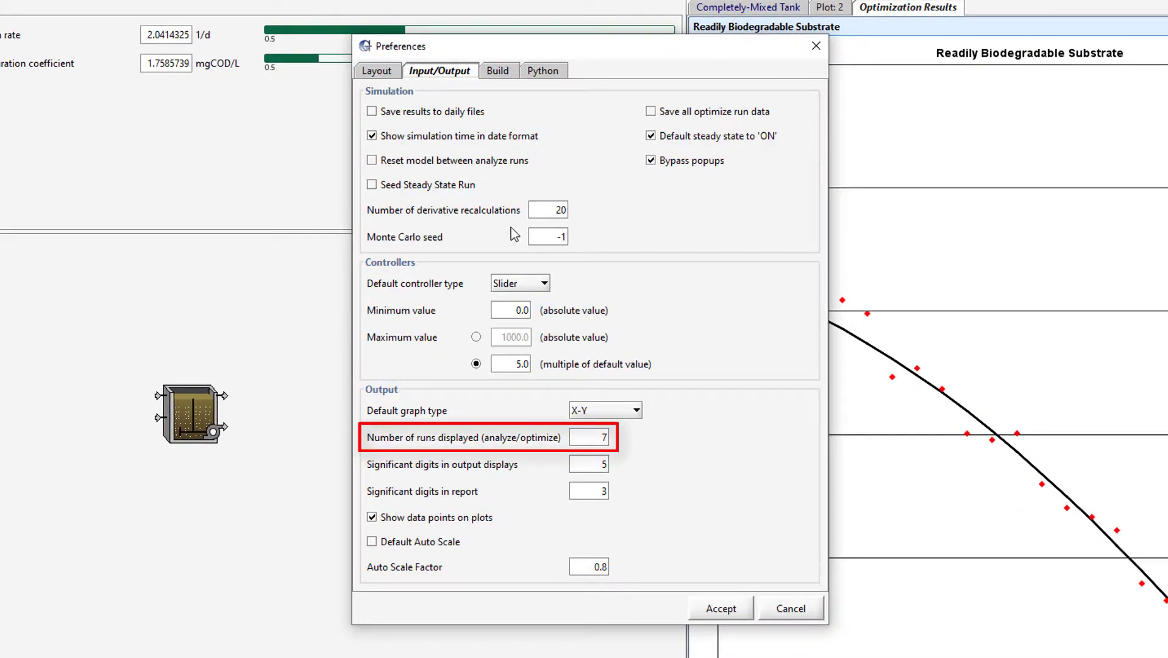
pyautogui.click(730, 610)
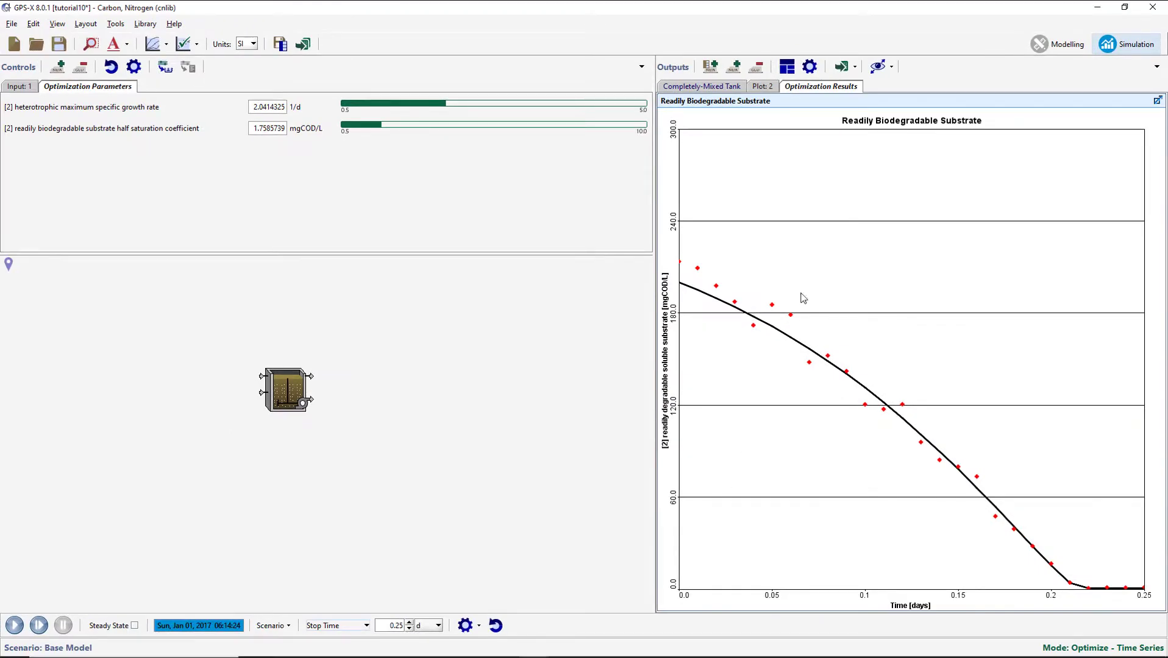
# Open the Command Window among the outputs to view the optimization's solution report, and save the layout
pyautogui.rightClick(878, 89)
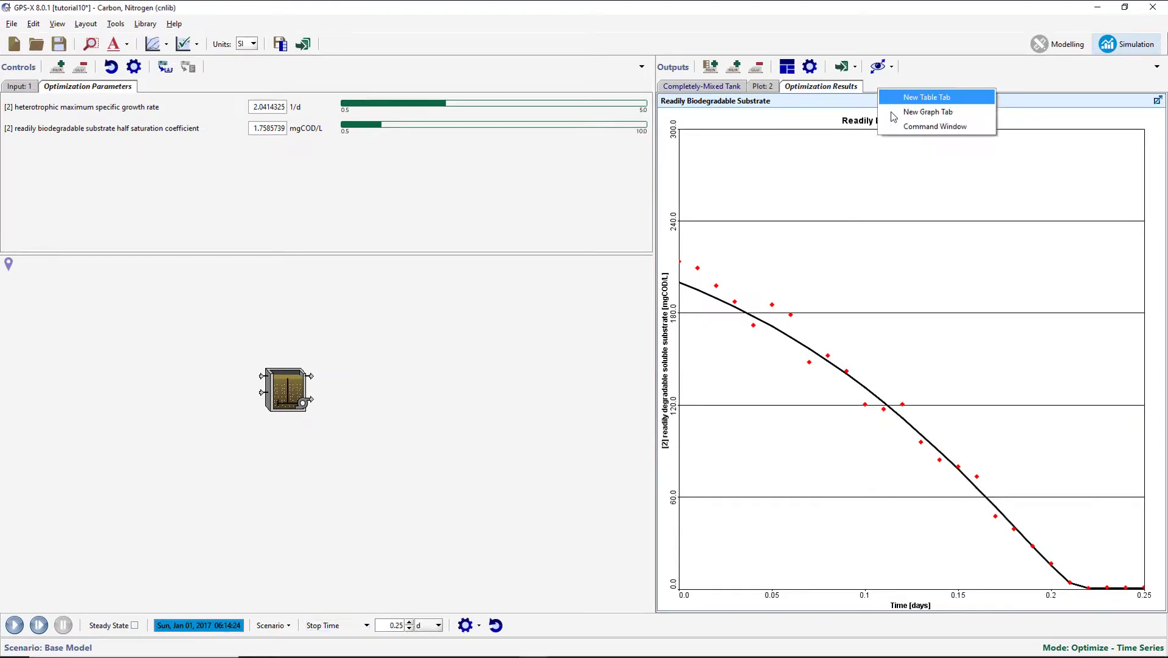
pyautogui.click(894, 124)
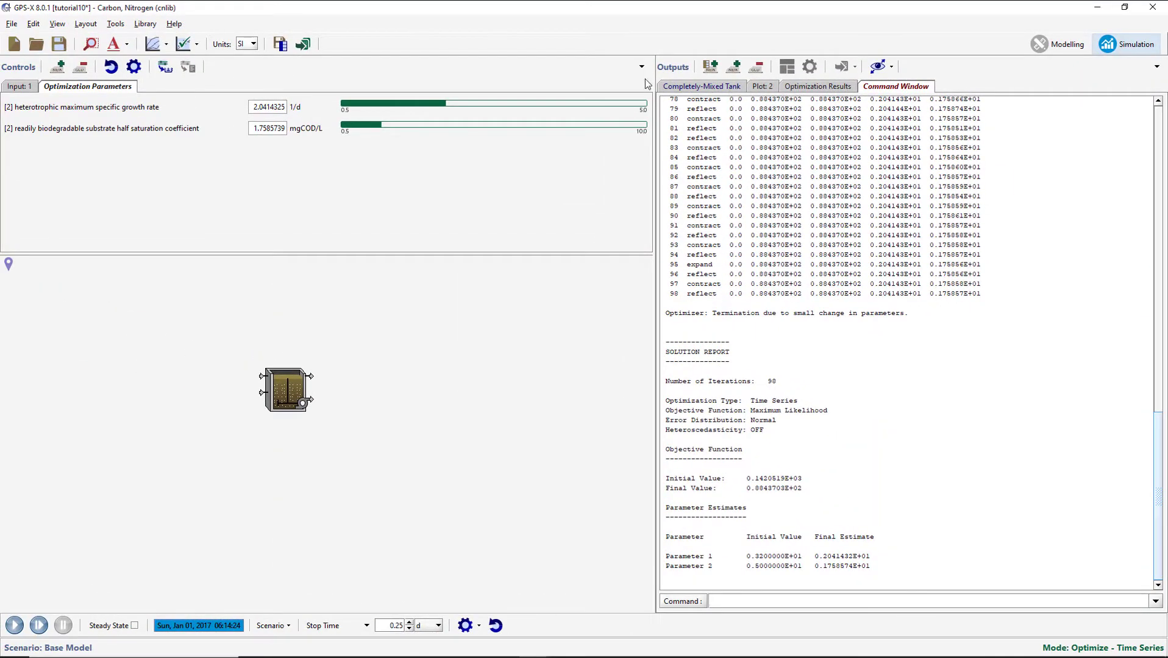
pyautogui.click(68, 43)
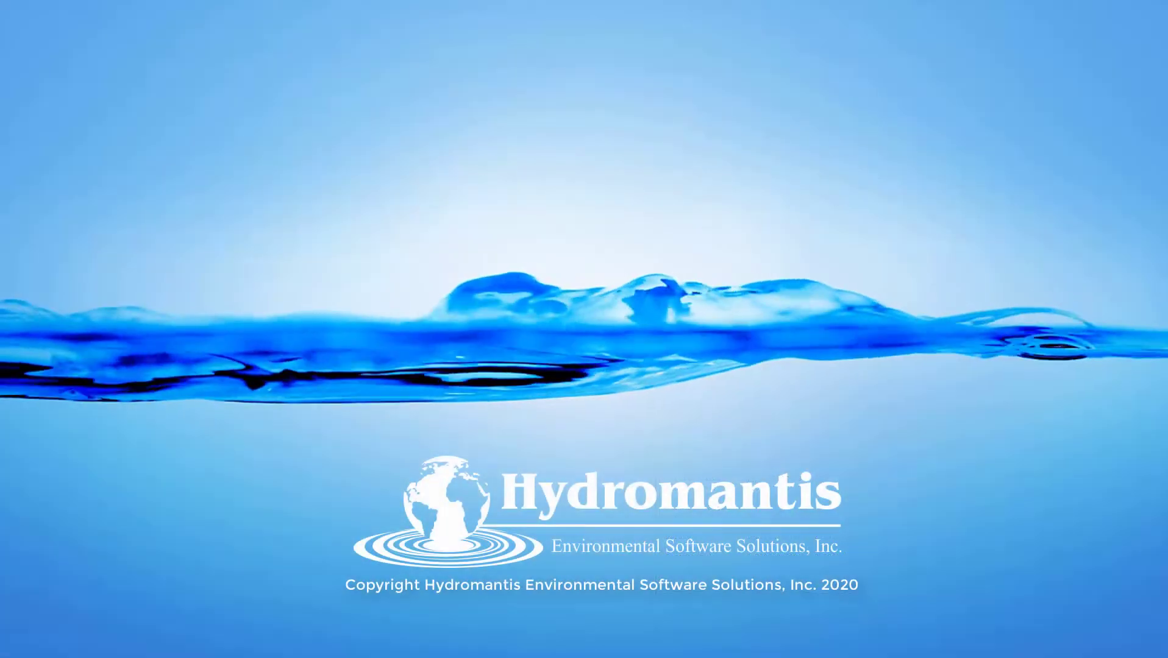